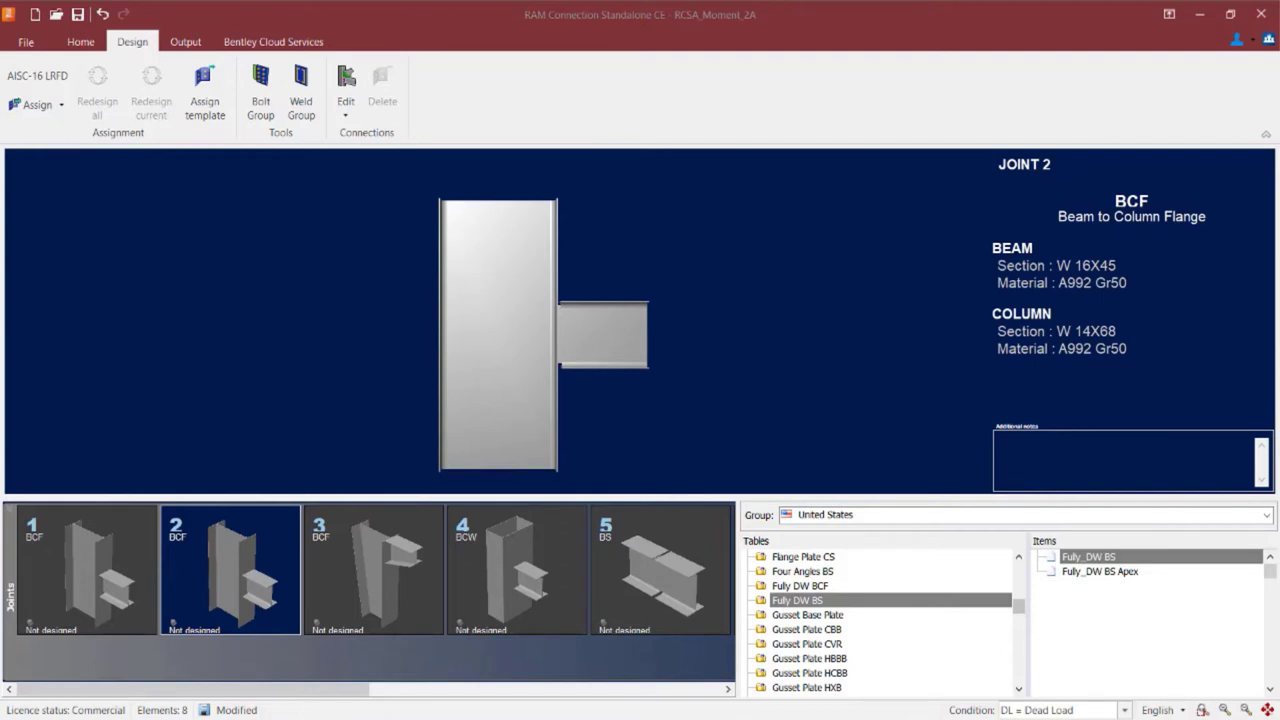
Assign the Basic MEP Flush (DG16) connection to joint 2, the beam to column flange joint.
{"action": "left_click", "coordinate": [271, 572]}
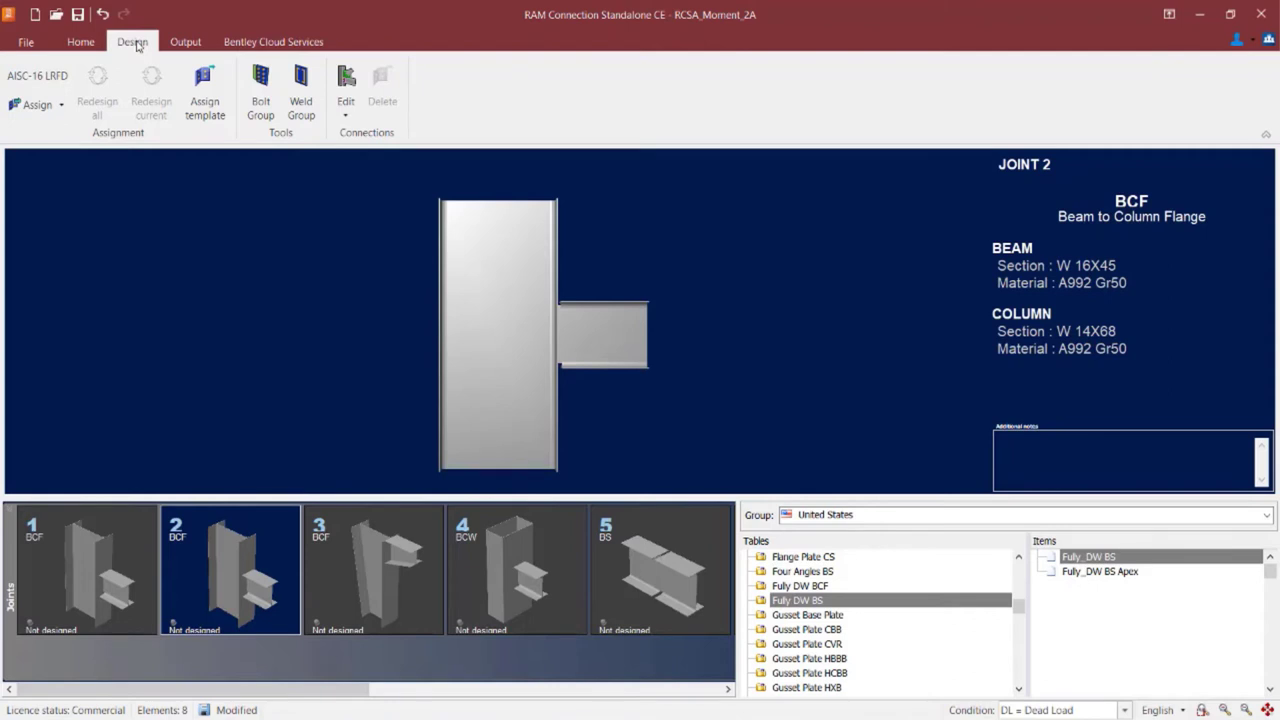
{"action": "left_click", "coordinate": [44, 106]}
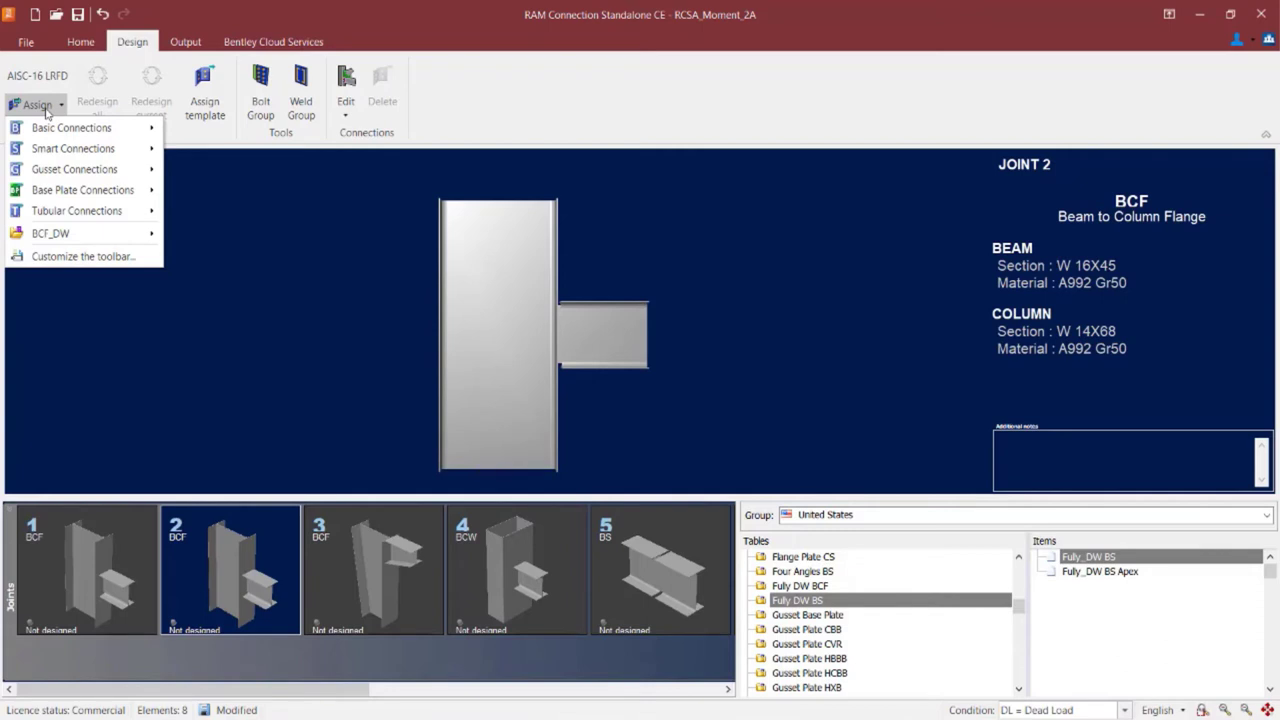
{"action": "mouse_move", "coordinate": [56, 131]}
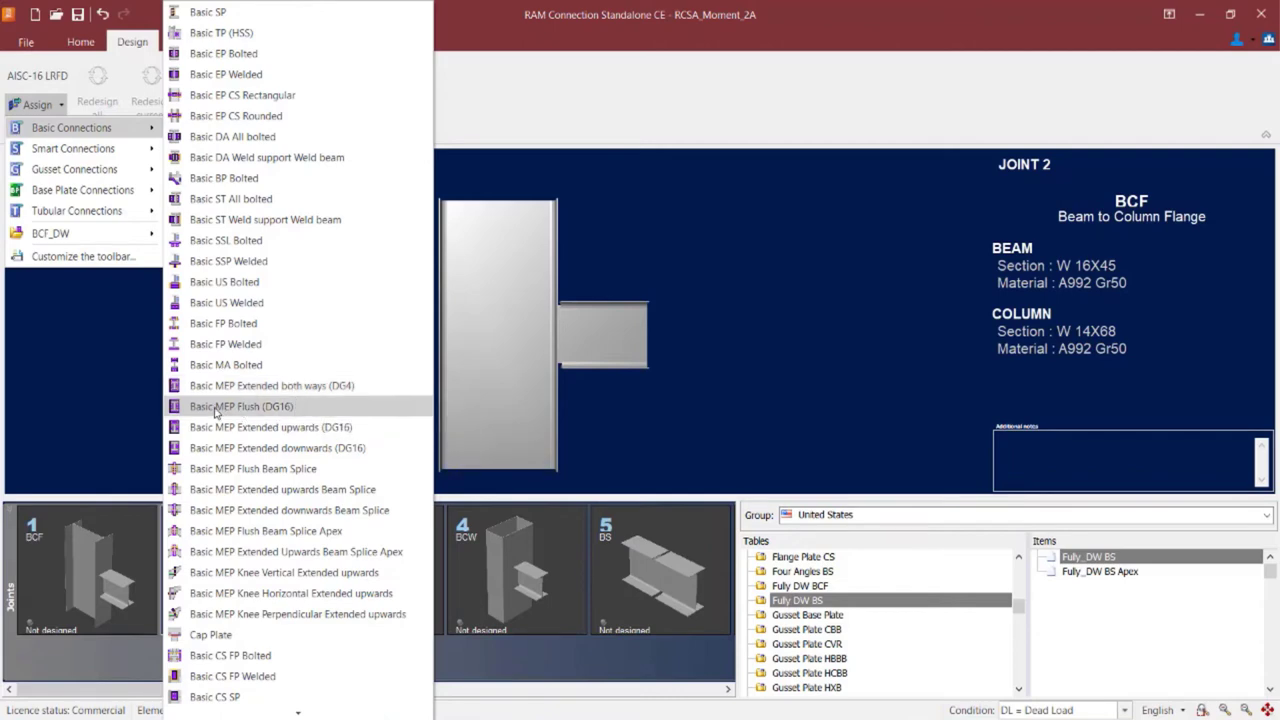
{"action": "left_click", "coordinate": [264, 412]}
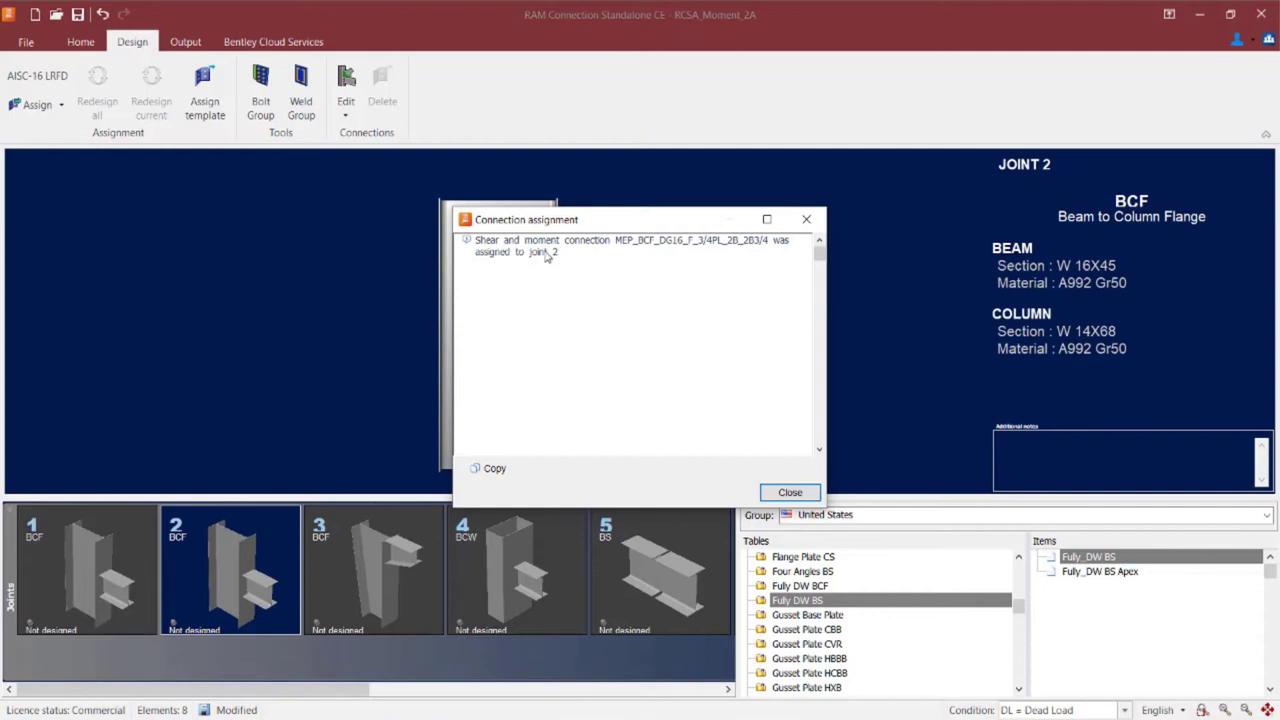
{"action": "left_click", "coordinate": [786, 492]}
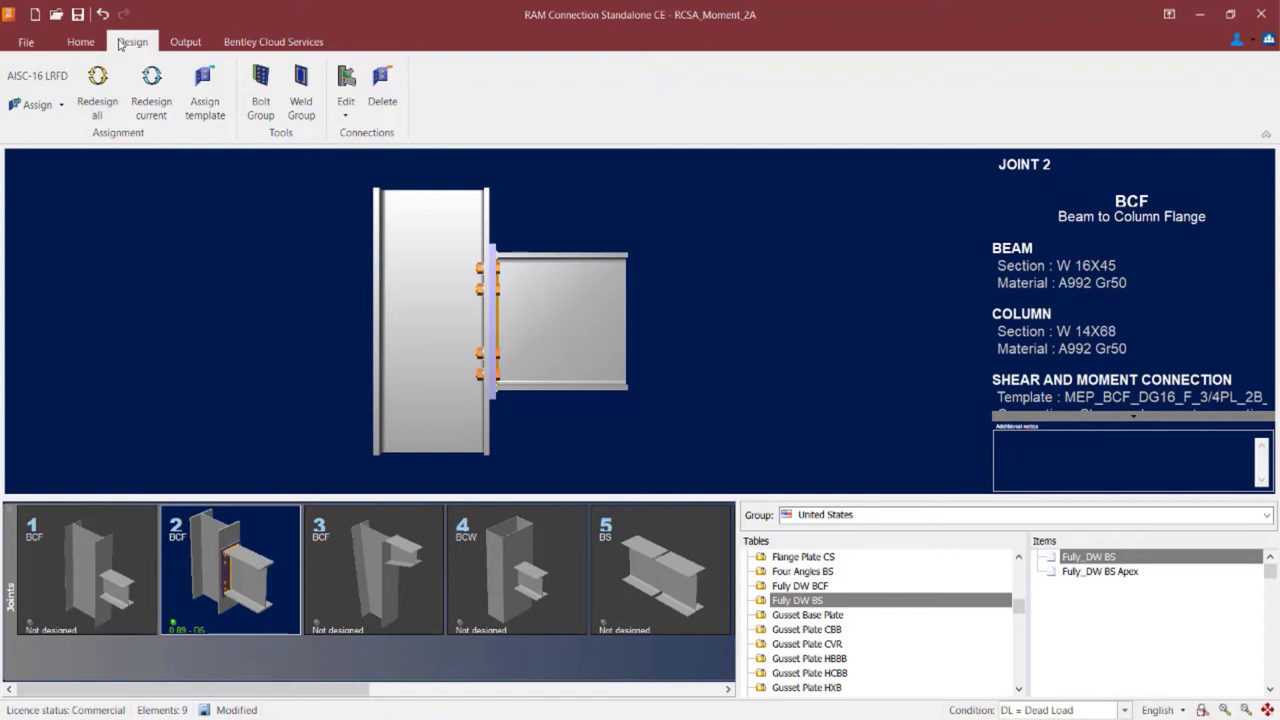
Open joint 2's combined connection for editing and review its moment end plate, bolt group and stiffener parameters.
{"action": "left_click", "coordinate": [345, 112]}
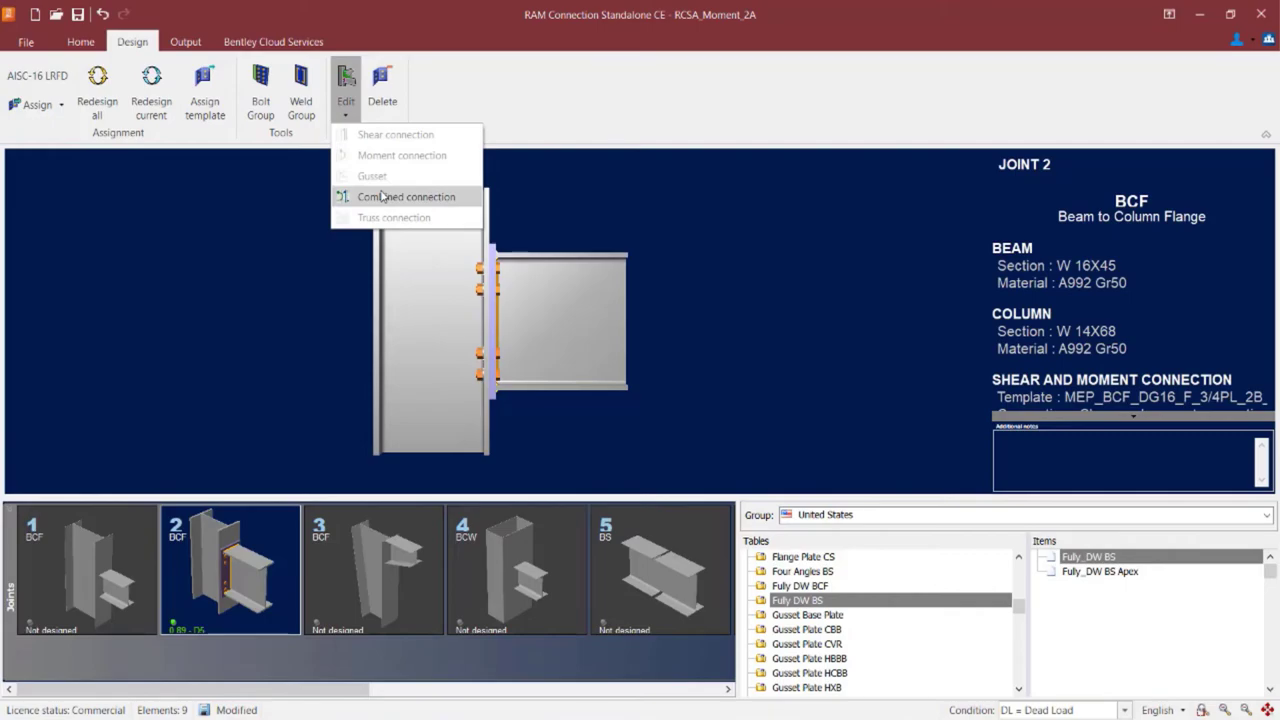
{"action": "left_click", "coordinate": [382, 196]}
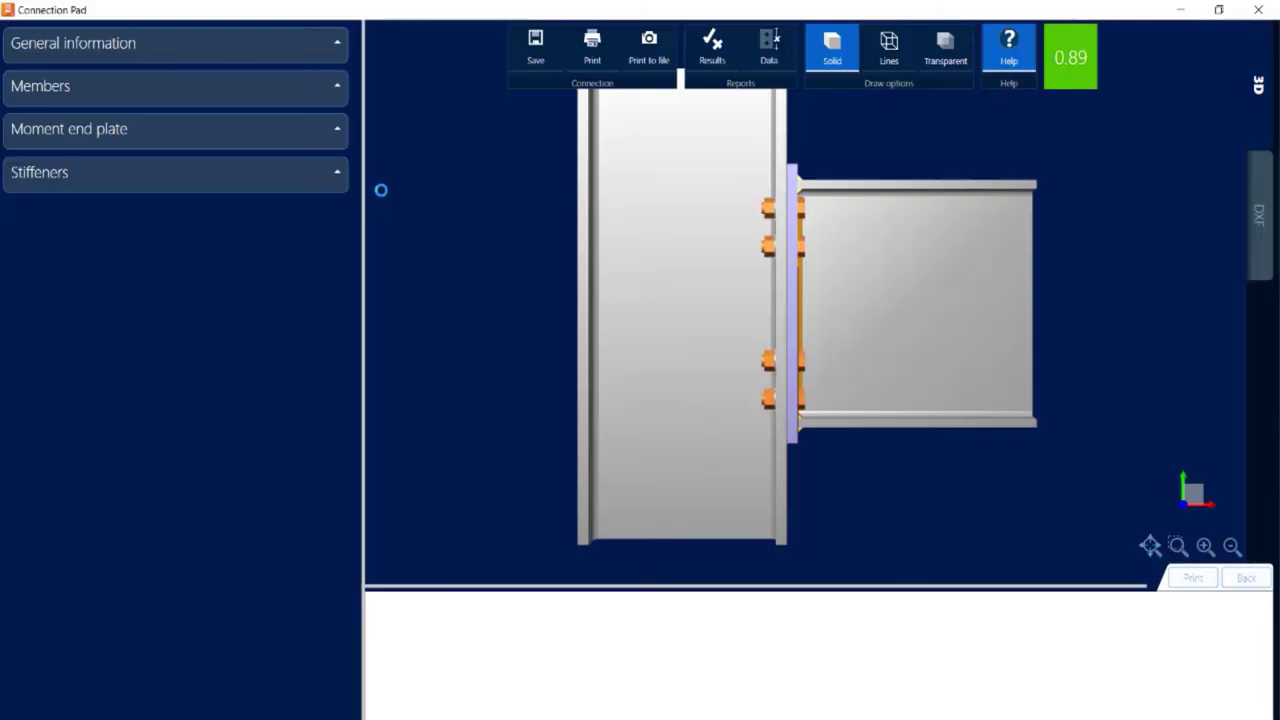
{"action": "left_click_drag", "start_coordinate": [356, 207], "coordinate": [386, 434]}
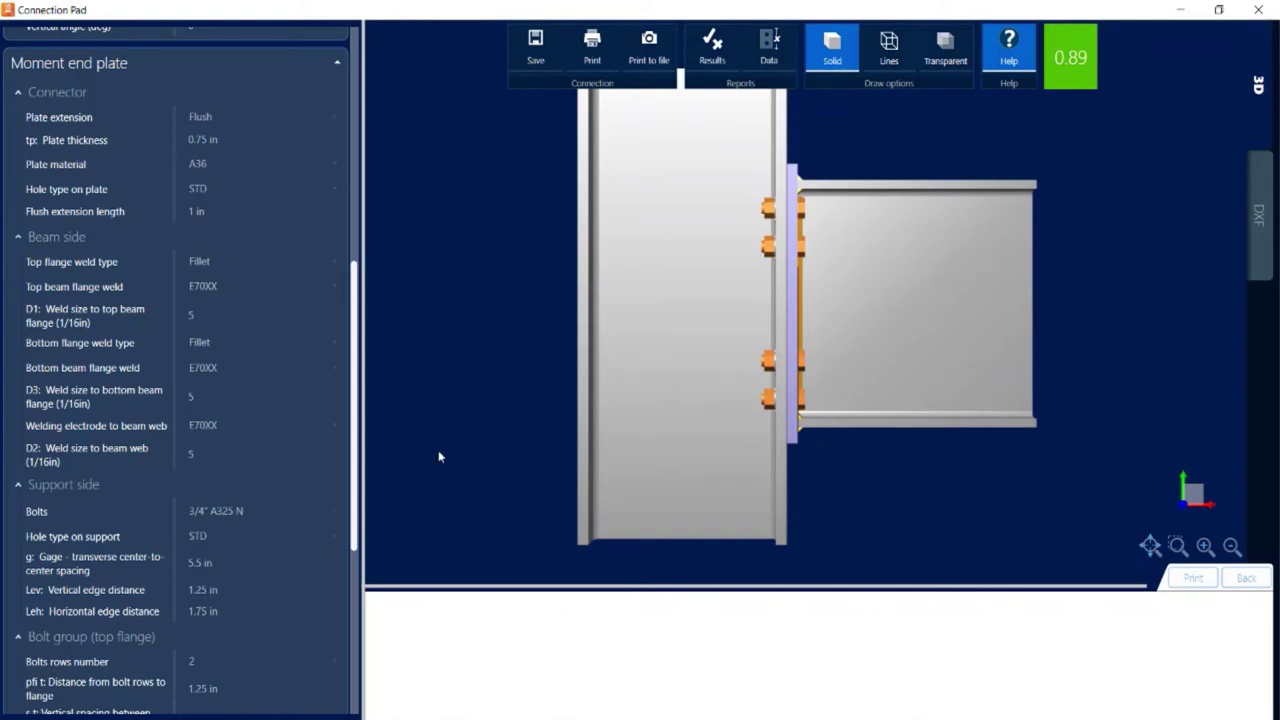
{"action": "left_click_drag", "start_coordinate": [351, 452], "coordinate": [386, 643]}
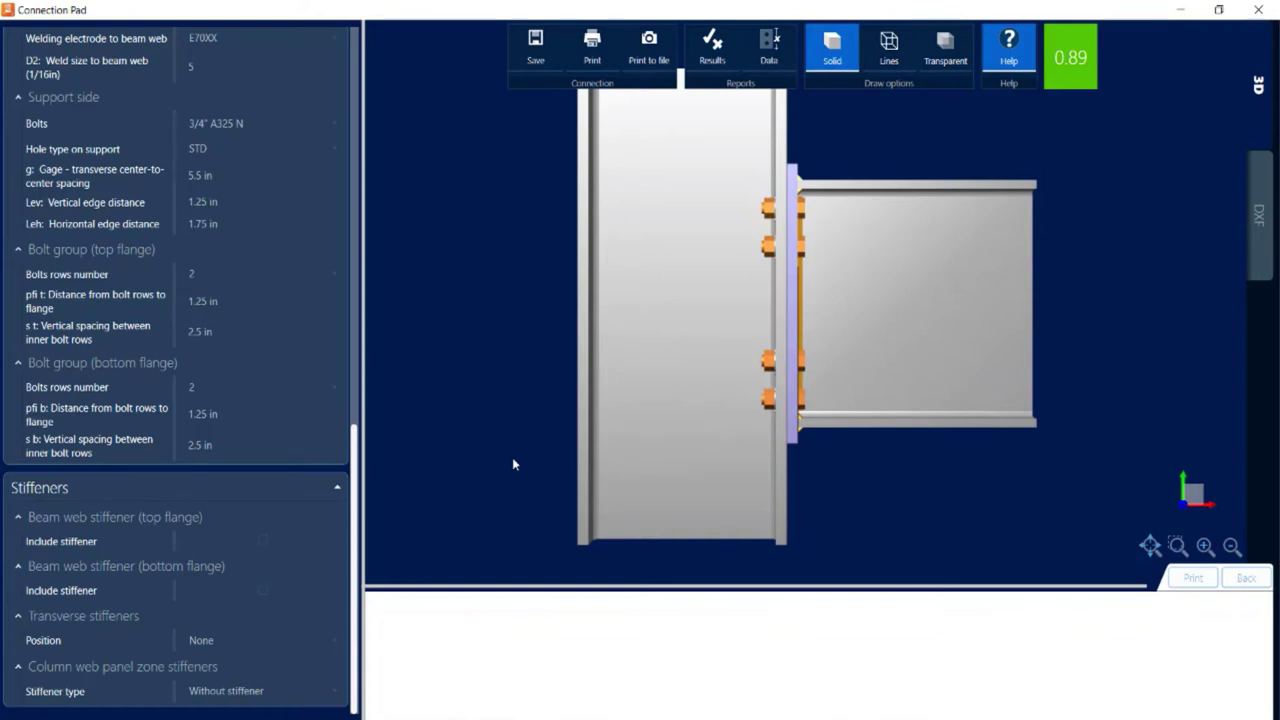
Examine the results report for joint 2's demands, geometric considerations and design checks, including the detailed formulas.
{"action": "left_click", "coordinate": [703, 50]}
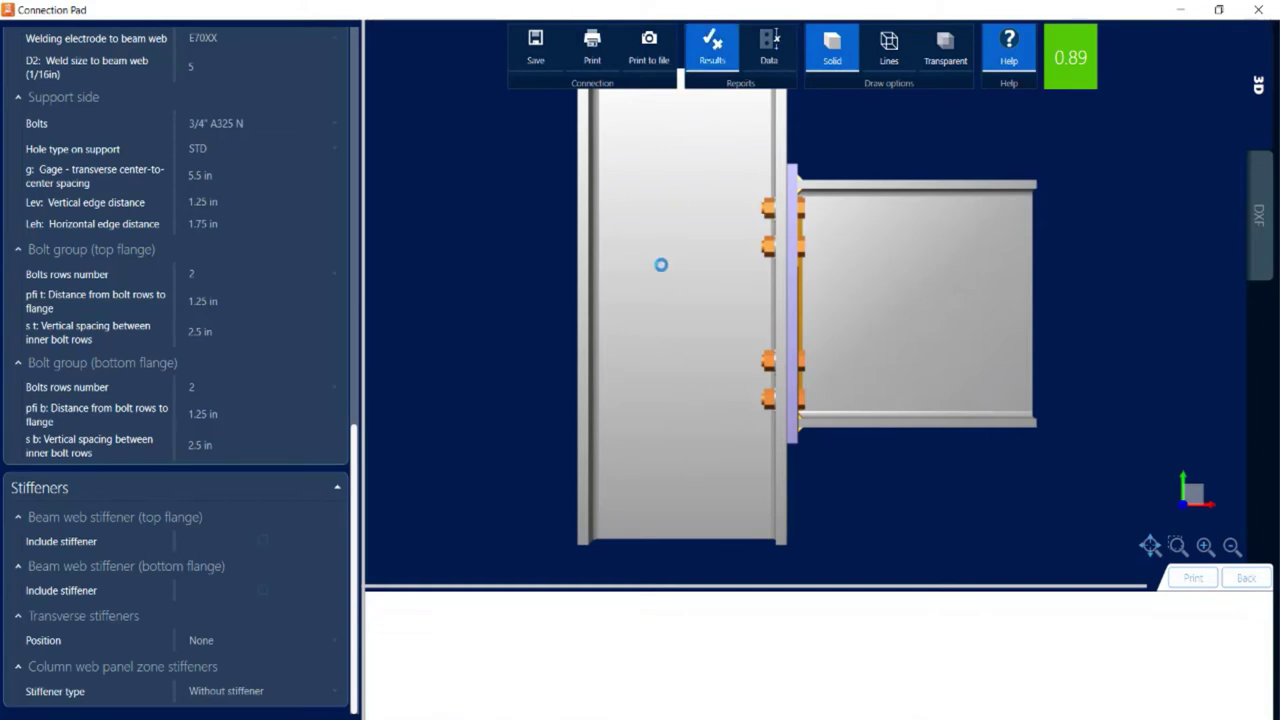
{"action": "scroll", "coordinate": [680, 366], "scroll_direction": "down", "scroll_amount": 5}
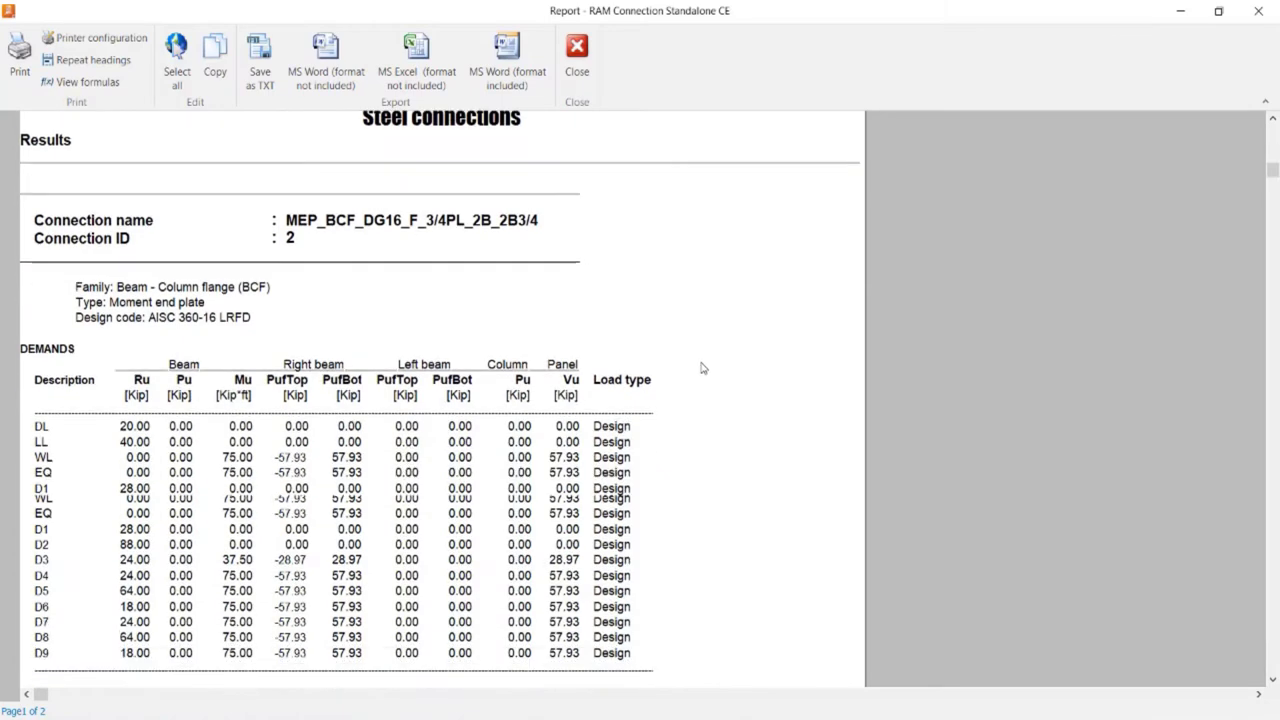
{"action": "scroll", "coordinate": [815, 410], "scroll_direction": "down", "scroll_amount": 5}
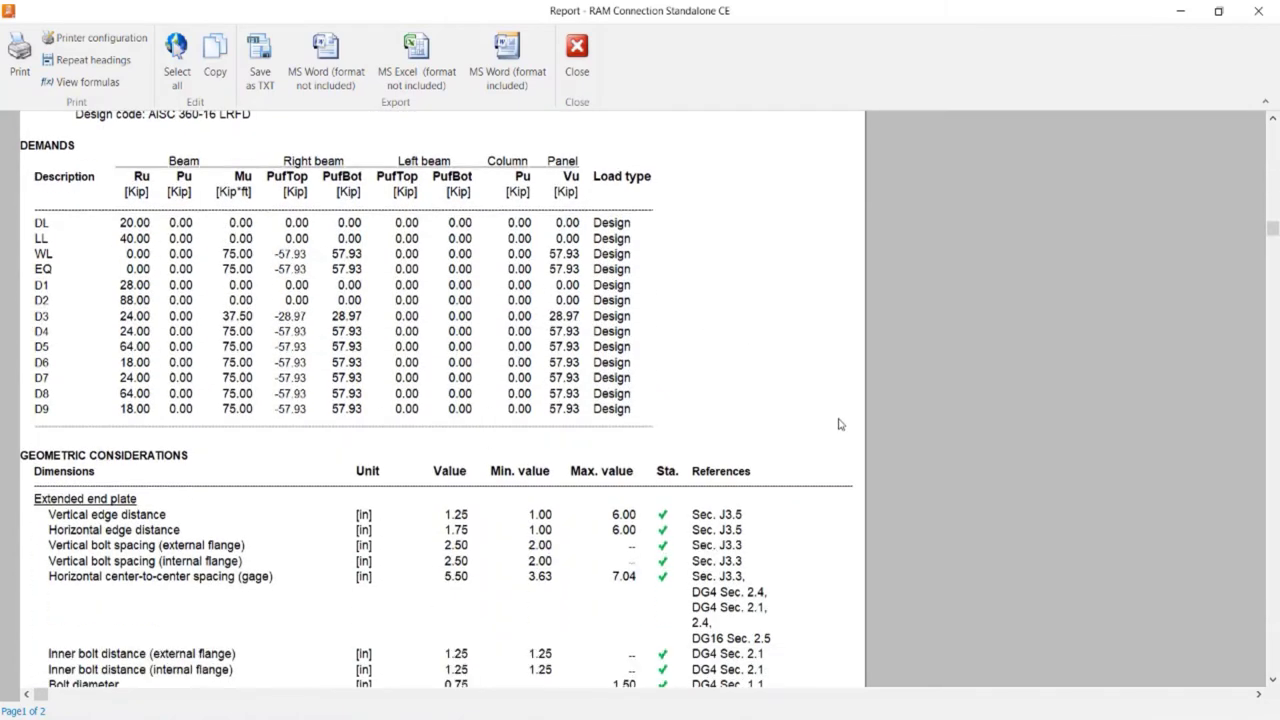
{"action": "scroll", "coordinate": [831, 455], "scroll_direction": "down", "scroll_amount": 7}
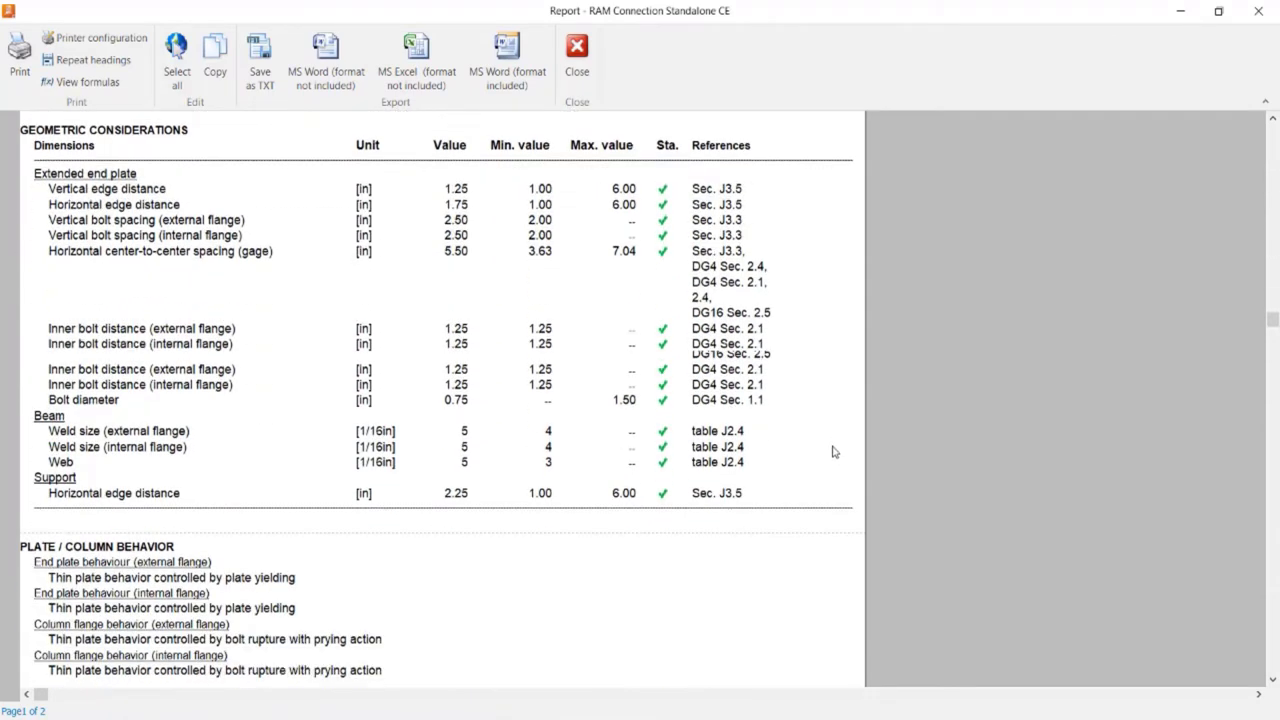
{"action": "scroll", "coordinate": [831, 452], "scroll_direction": "down", "scroll_amount": 7}
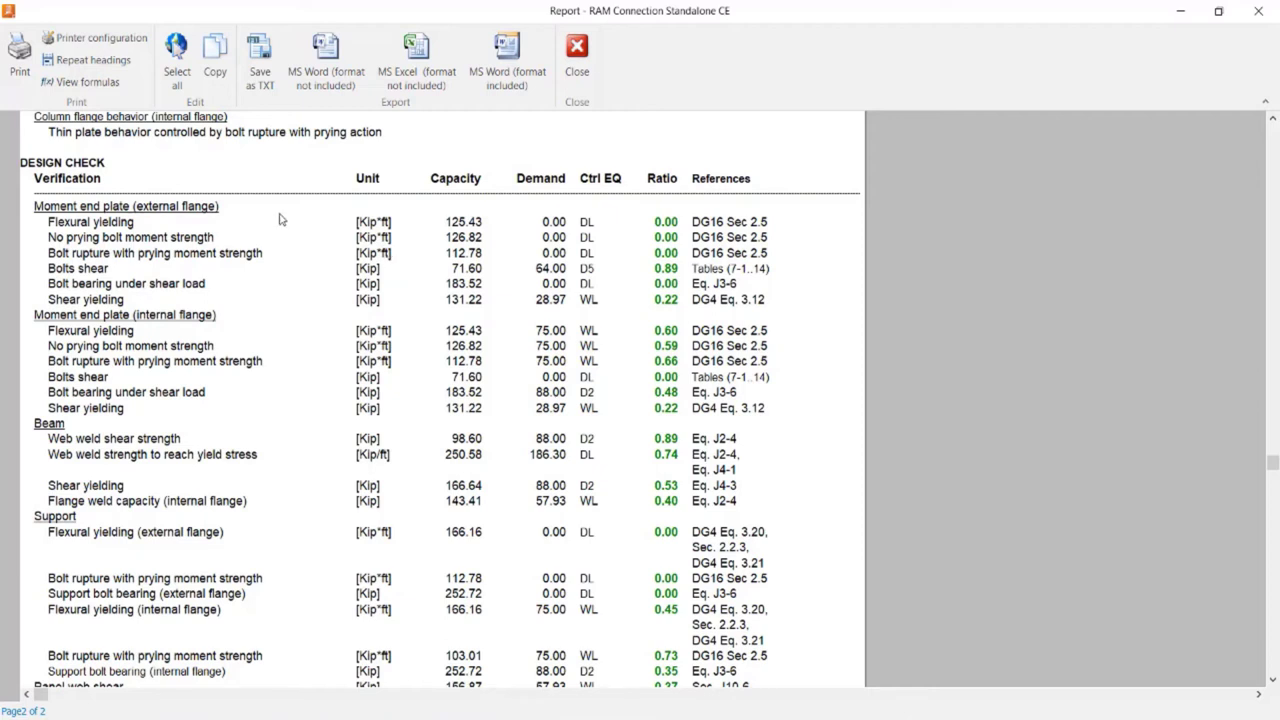
{"action": "left_click", "coordinate": [65, 82]}
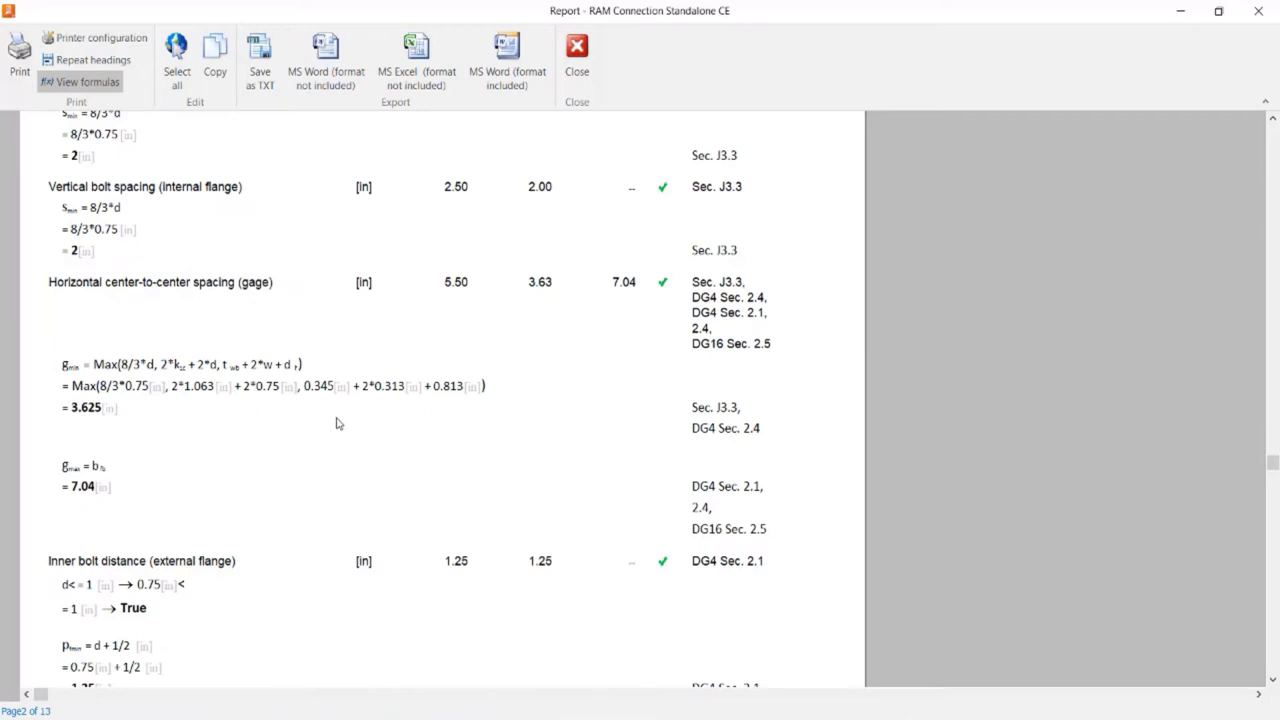
{"action": "left_click", "coordinate": [577, 70]}
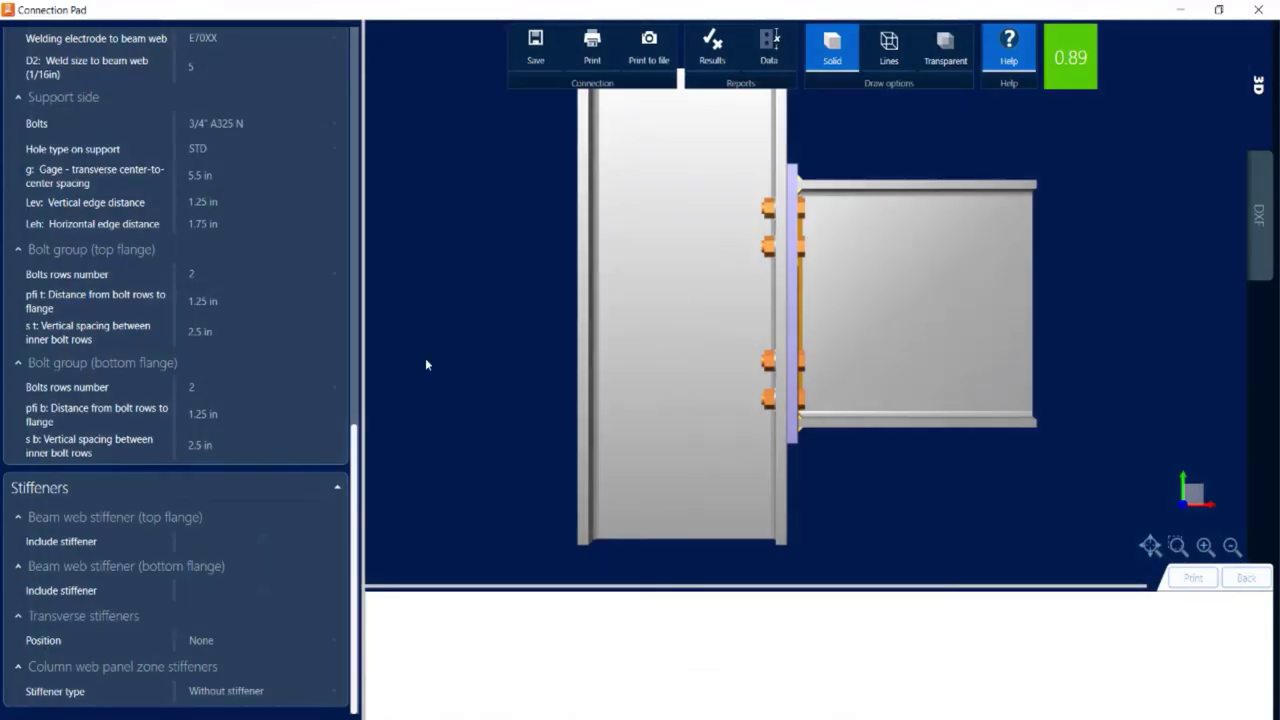
Try the Extended both ways plate extension on the moment end plate and set it back to Flush.
{"action": "left_click_drag", "start_coordinate": [356, 505], "coordinate": [368, 213]}
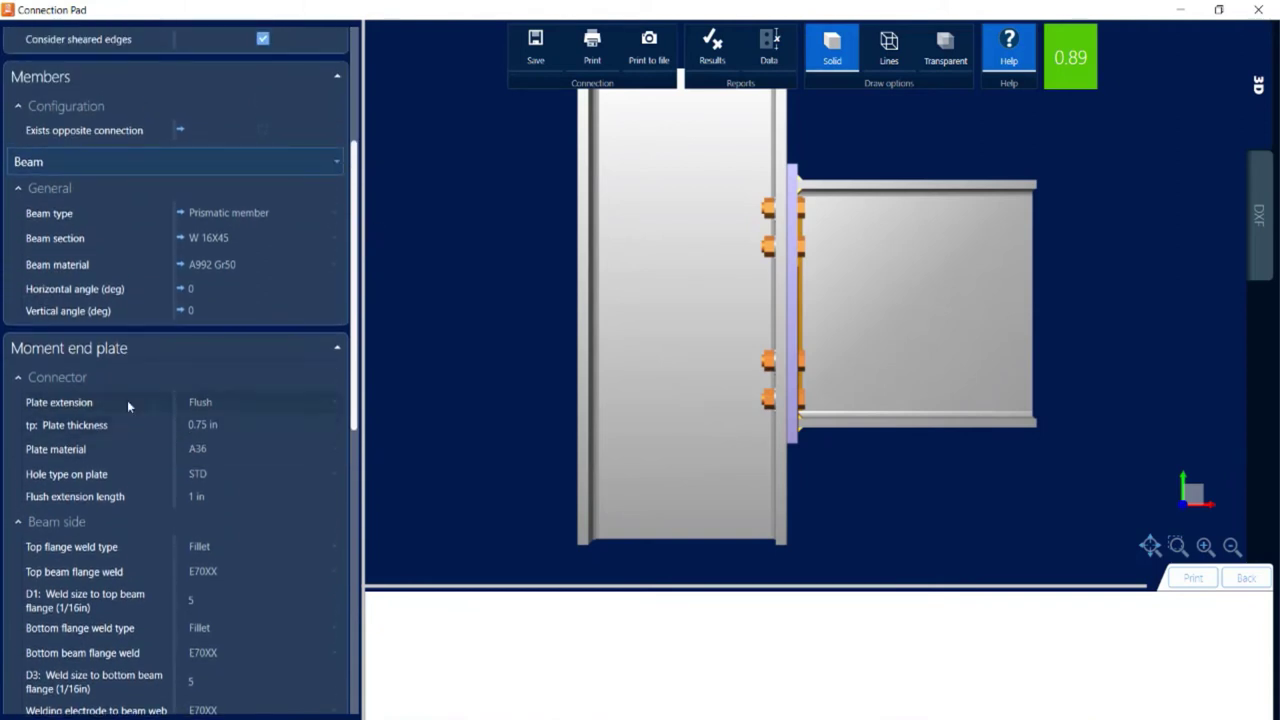
{"action": "left_click", "coordinate": [200, 403]}
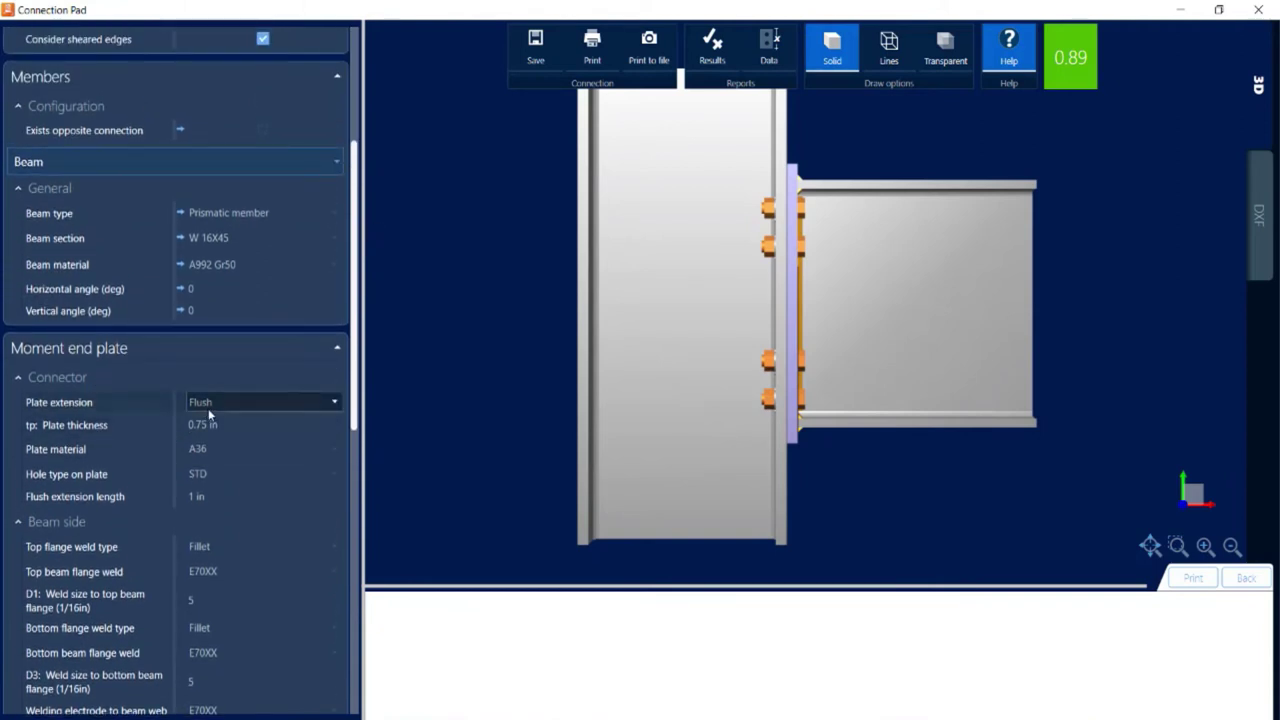
{"action": "left_click", "coordinate": [209, 408]}
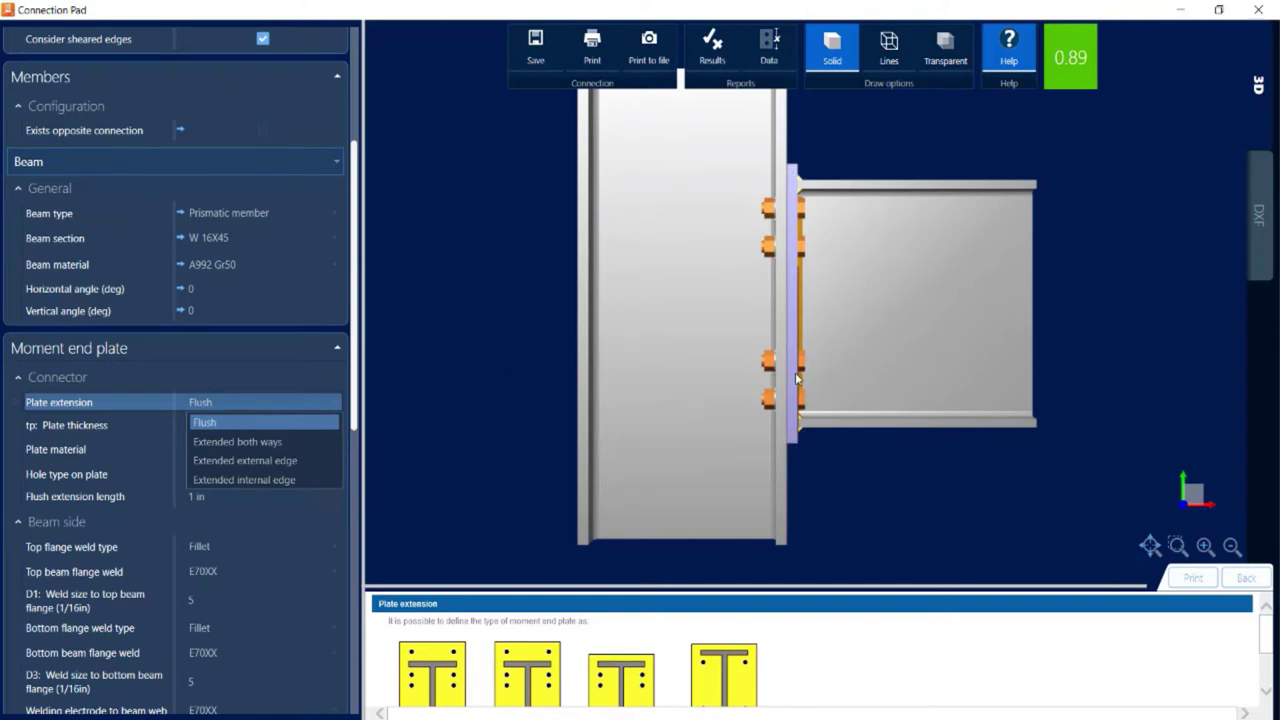
{"action": "left_click", "coordinate": [299, 439]}
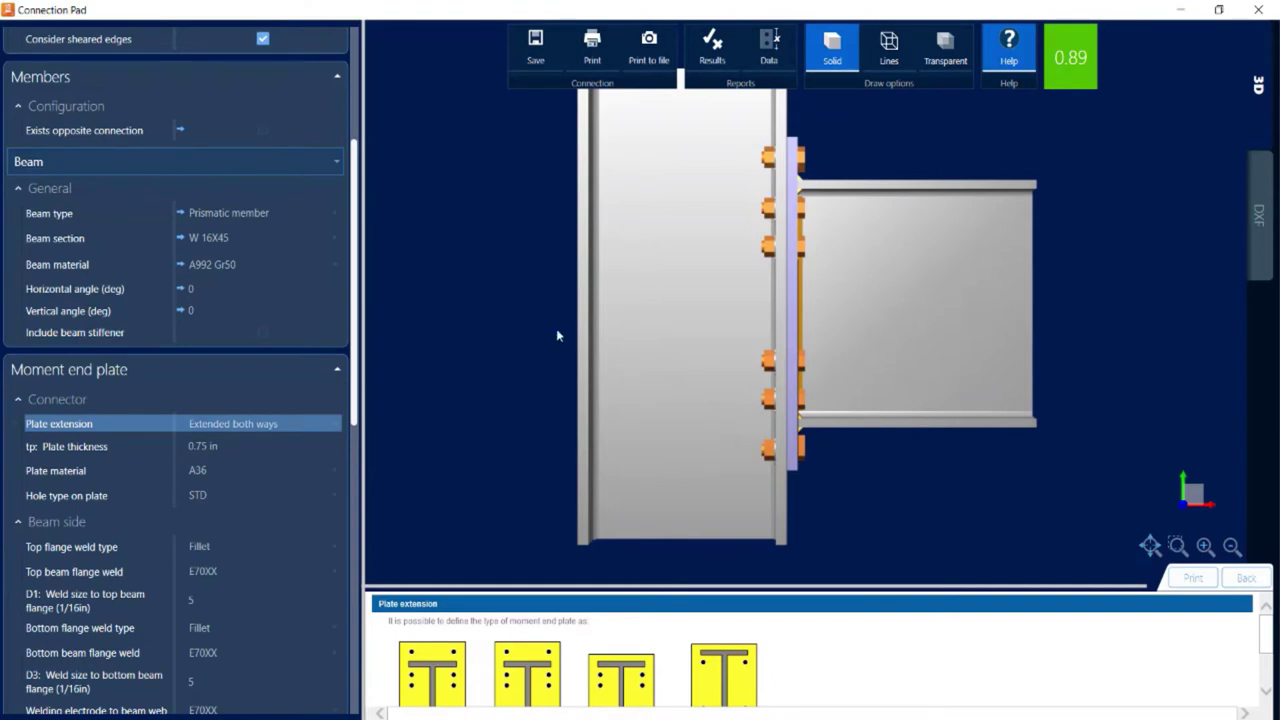
{"action": "left_click", "coordinate": [340, 425]}
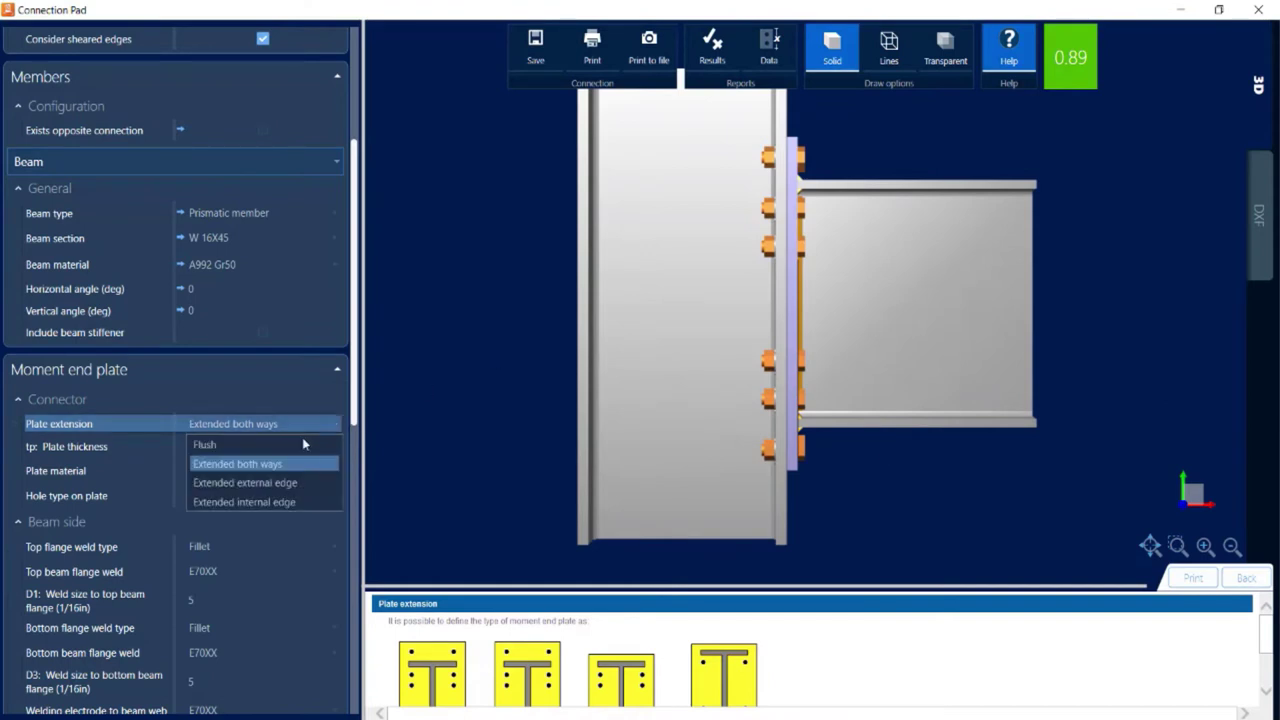
{"action": "left_click", "coordinate": [306, 445]}
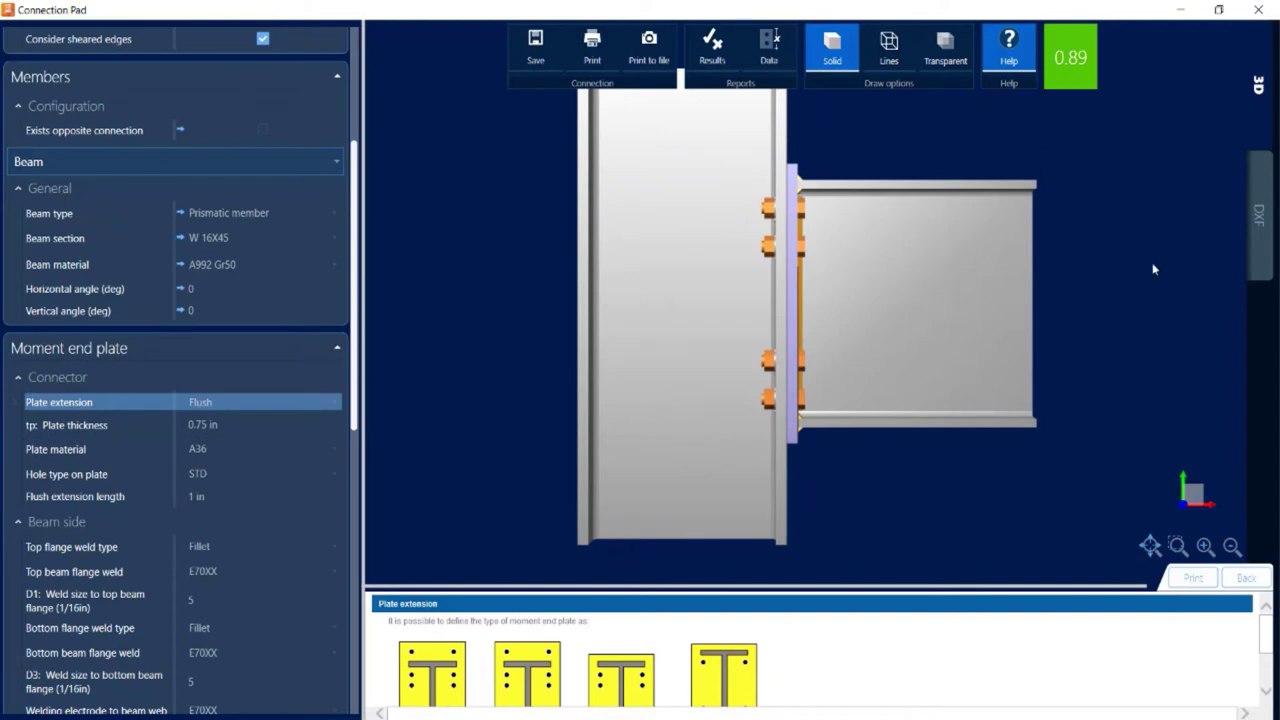
View the DXF drawing of joint 2's connection and close the connection editor without saving changes.
{"action": "left_click", "coordinate": [1251, 203]}
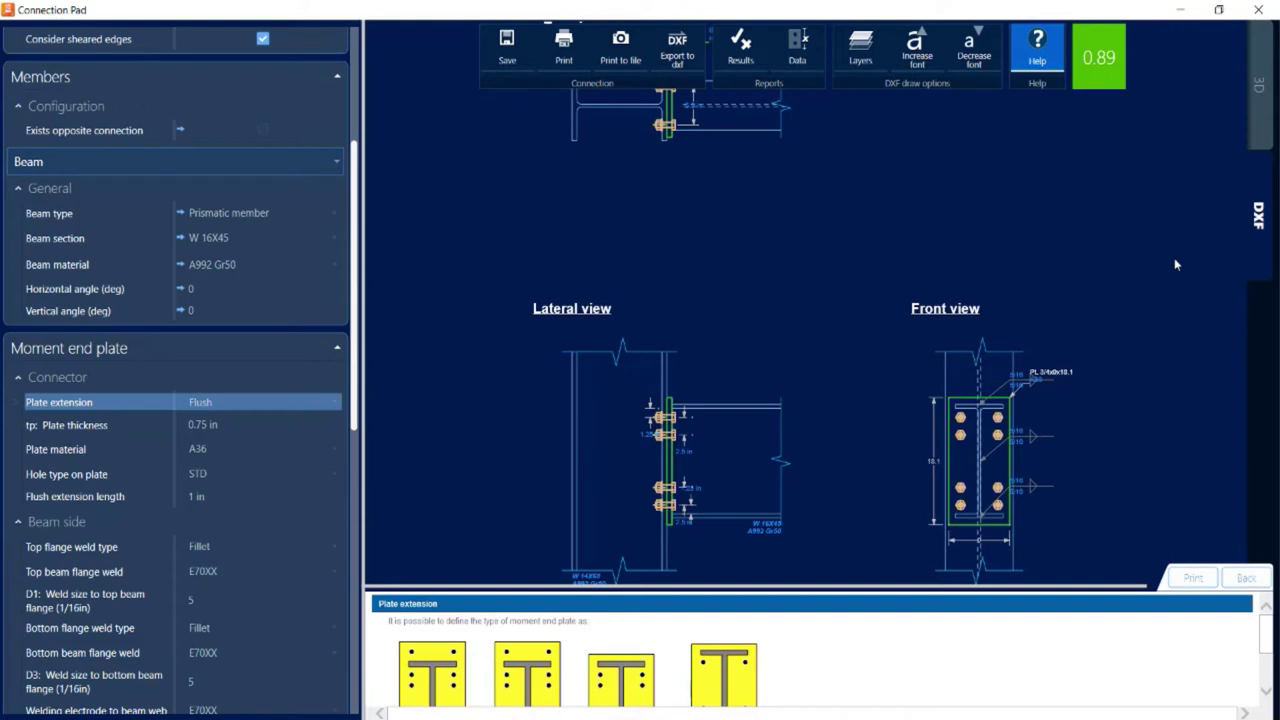
{"action": "left_click", "coordinate": [1258, 10]}
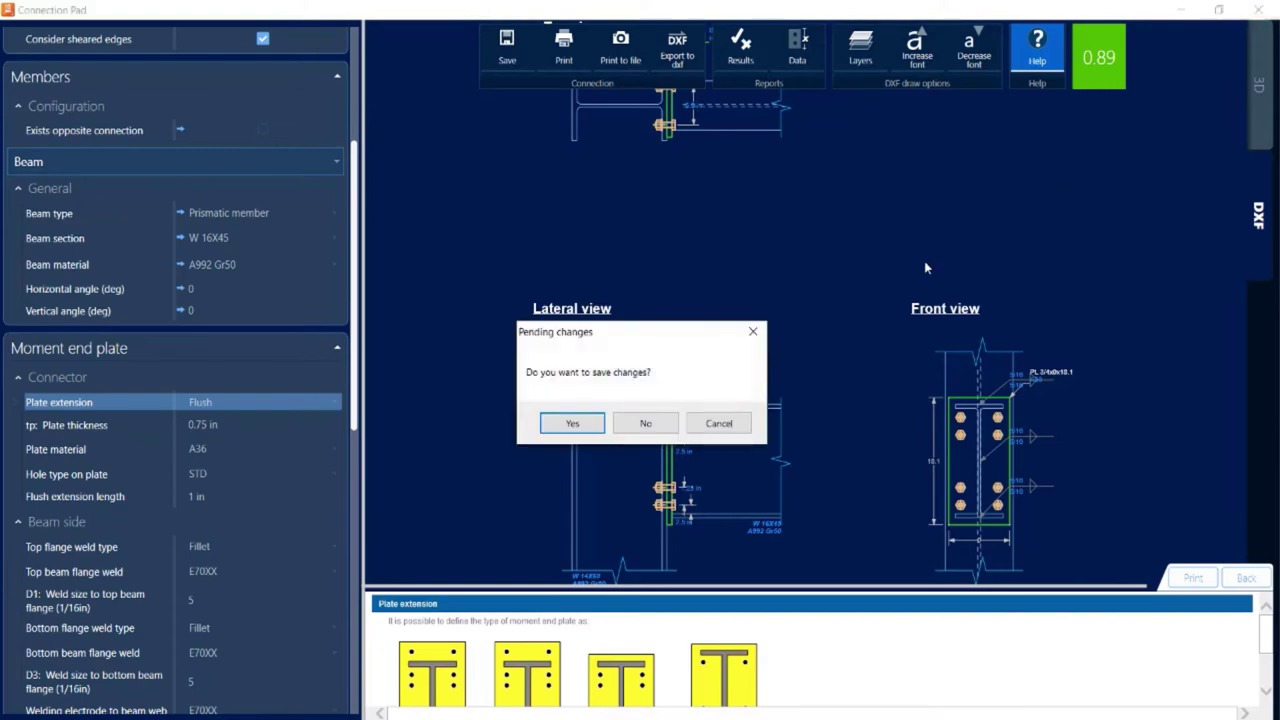
{"action": "left_click", "coordinate": [646, 424]}
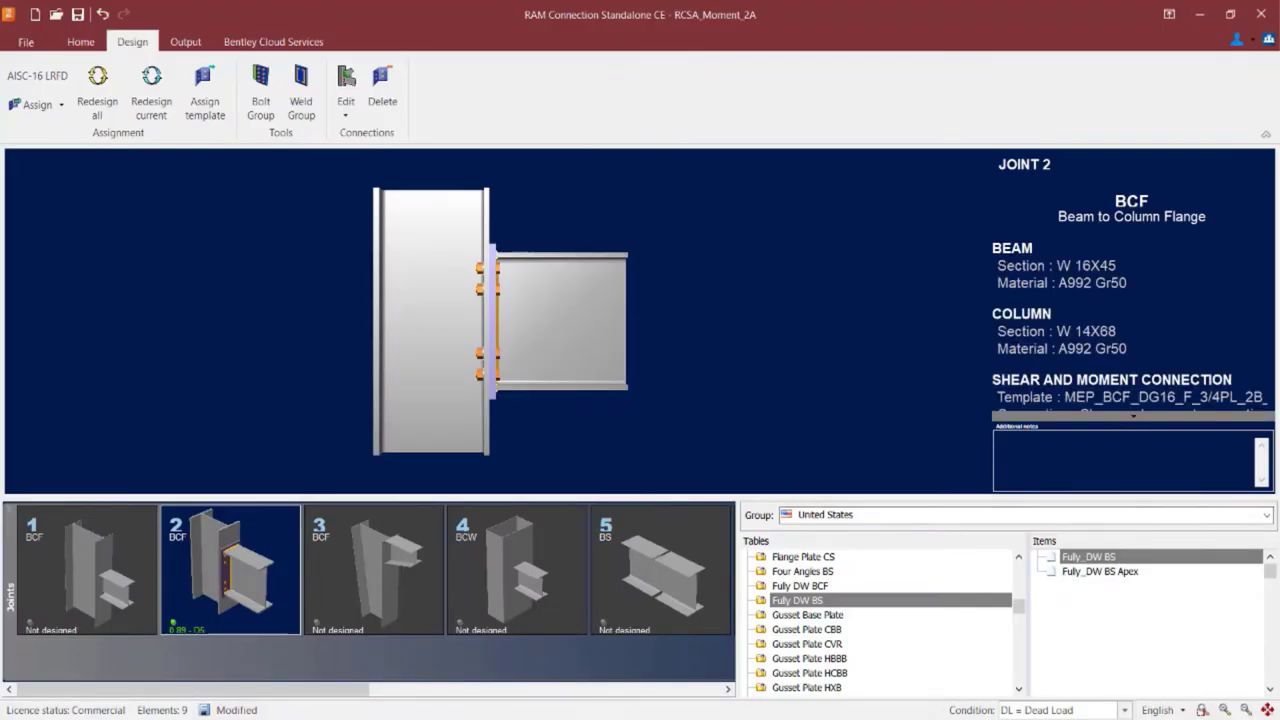
Assign the Smart MEP HSS connection to joint 4, the beam to HSS column web joint.
{"action": "left_click", "coordinate": [503, 574]}
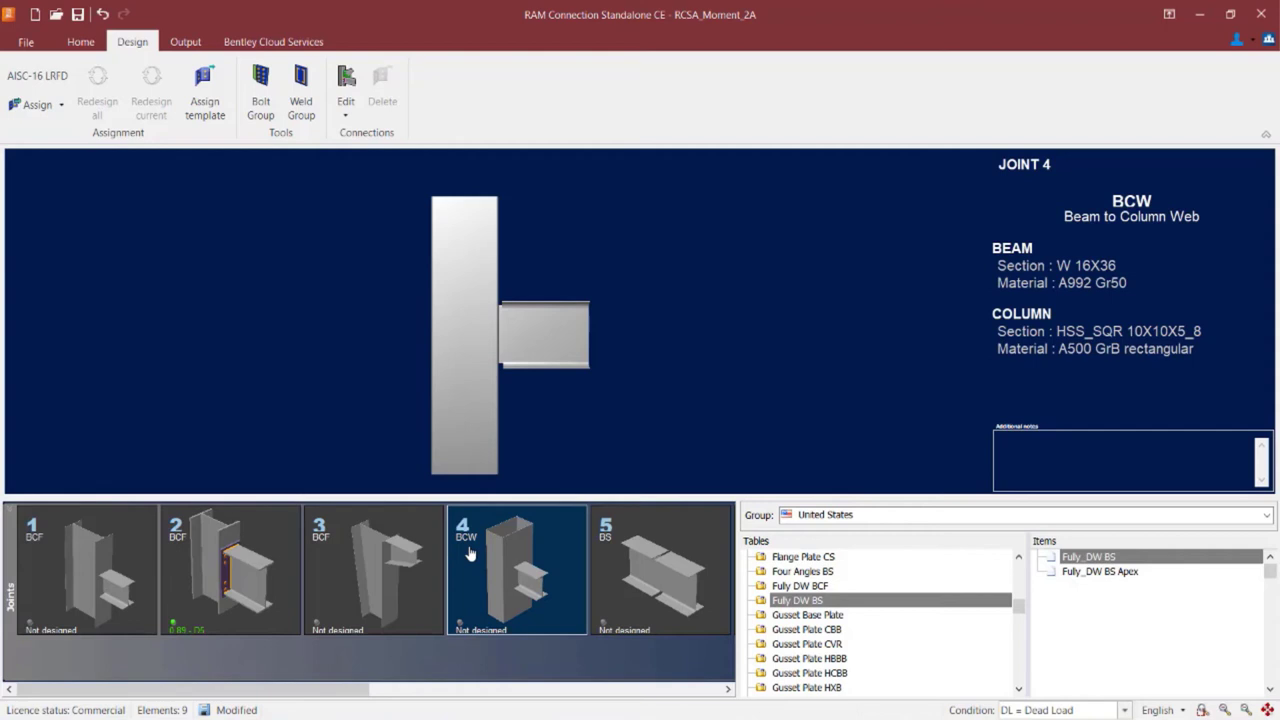
{"action": "left_click", "coordinate": [42, 108]}
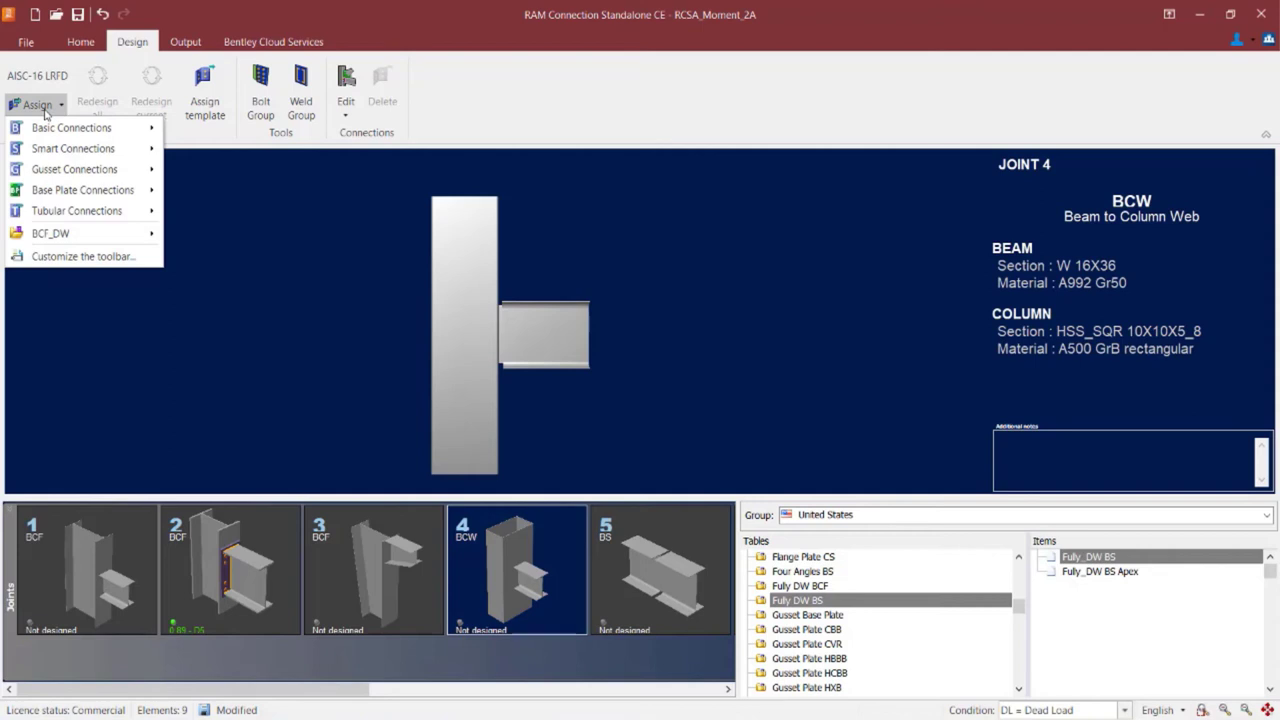
{"action": "mouse_move", "coordinate": [48, 148]}
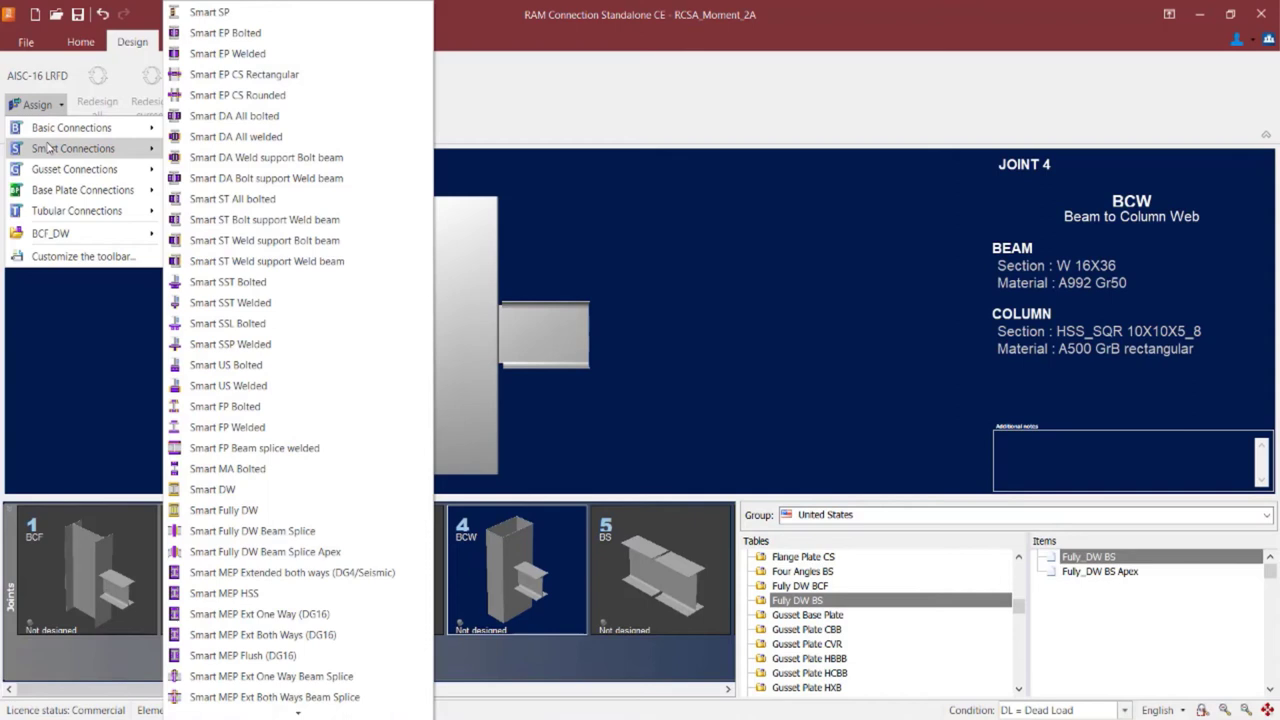
{"action": "left_click", "coordinate": [274, 598]}
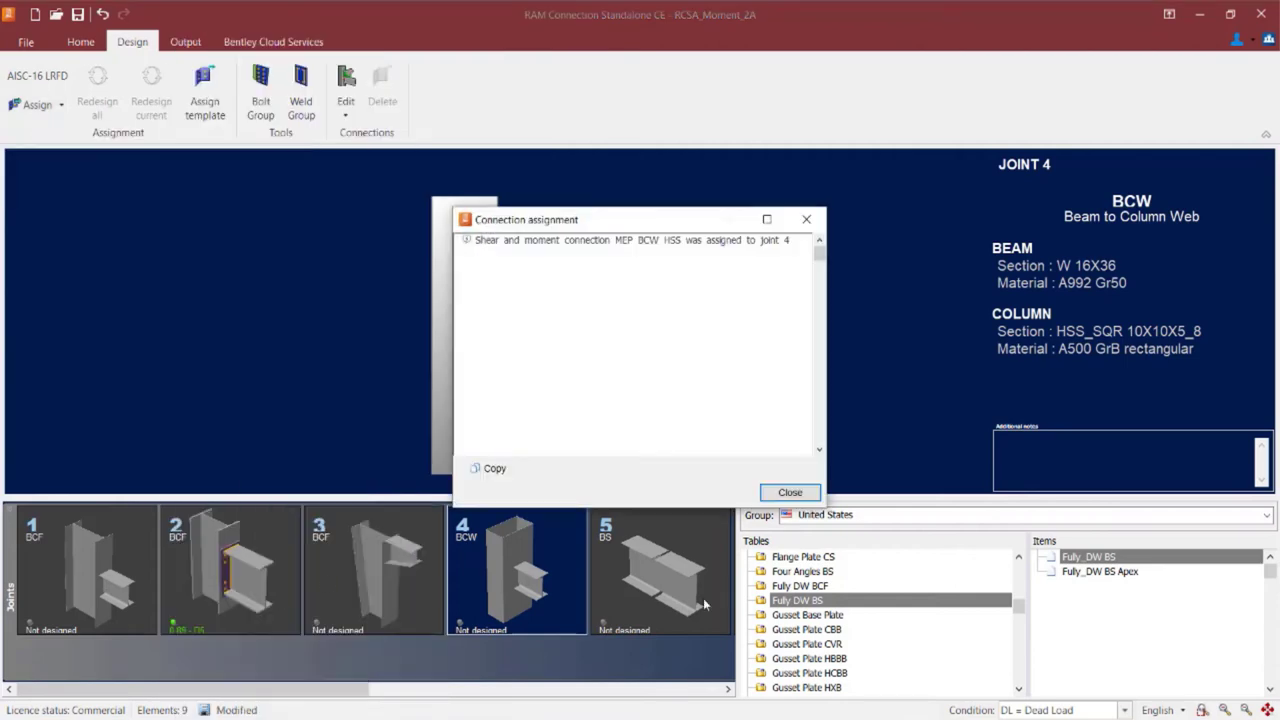
{"action": "left_click", "coordinate": [790, 492]}
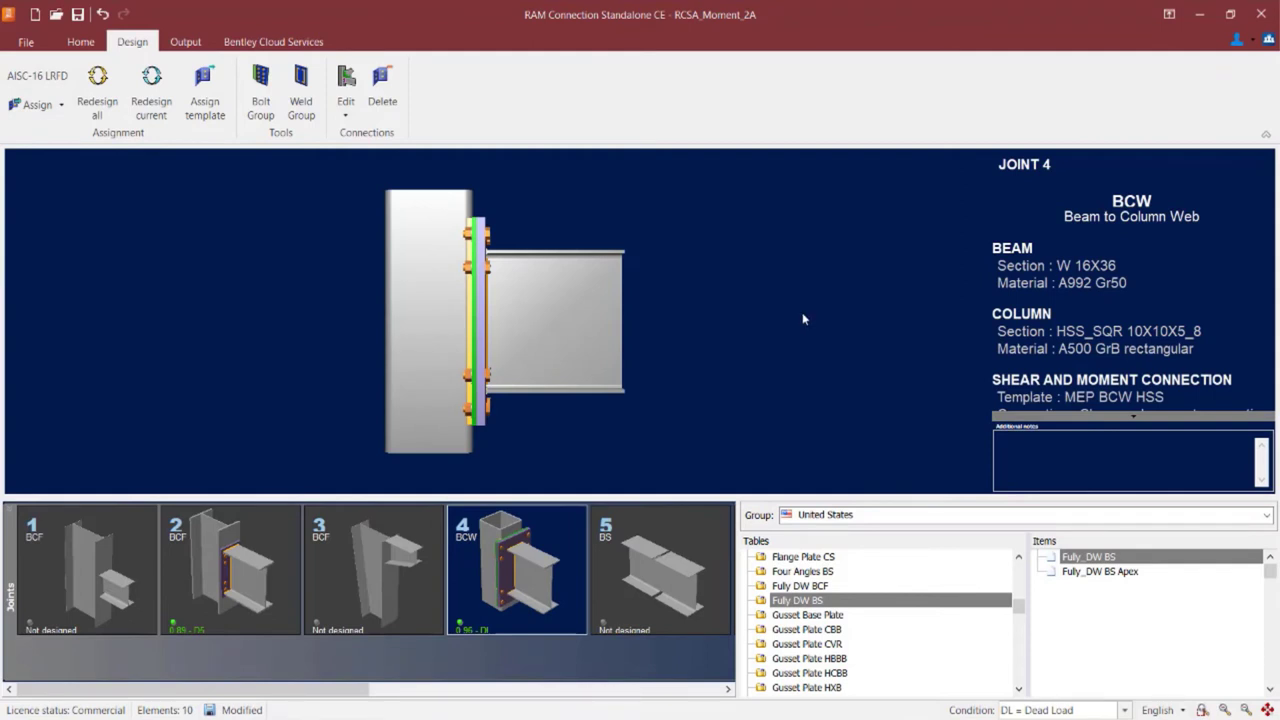
Open joint 4's combined connection to review its moment end plate parameters and DXF drawing, and close the editor.
{"action": "left_click", "coordinate": [350, 105]}
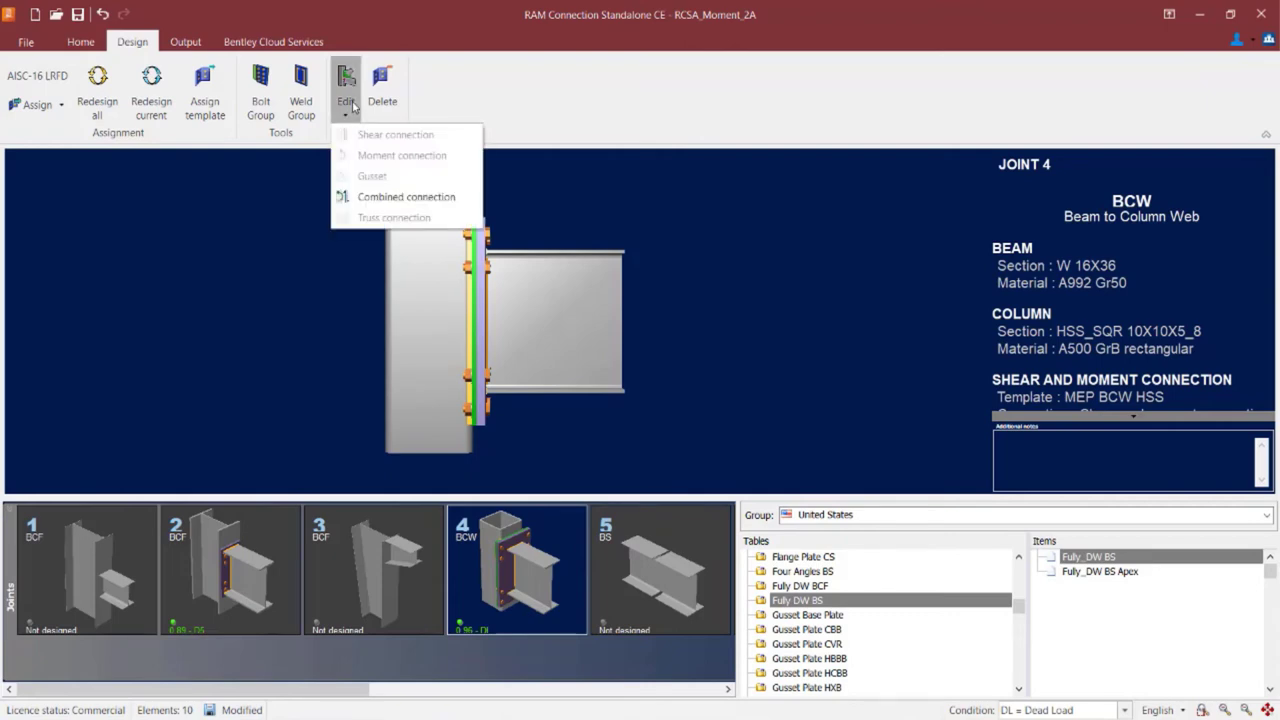
{"action": "left_click", "coordinate": [375, 205]}
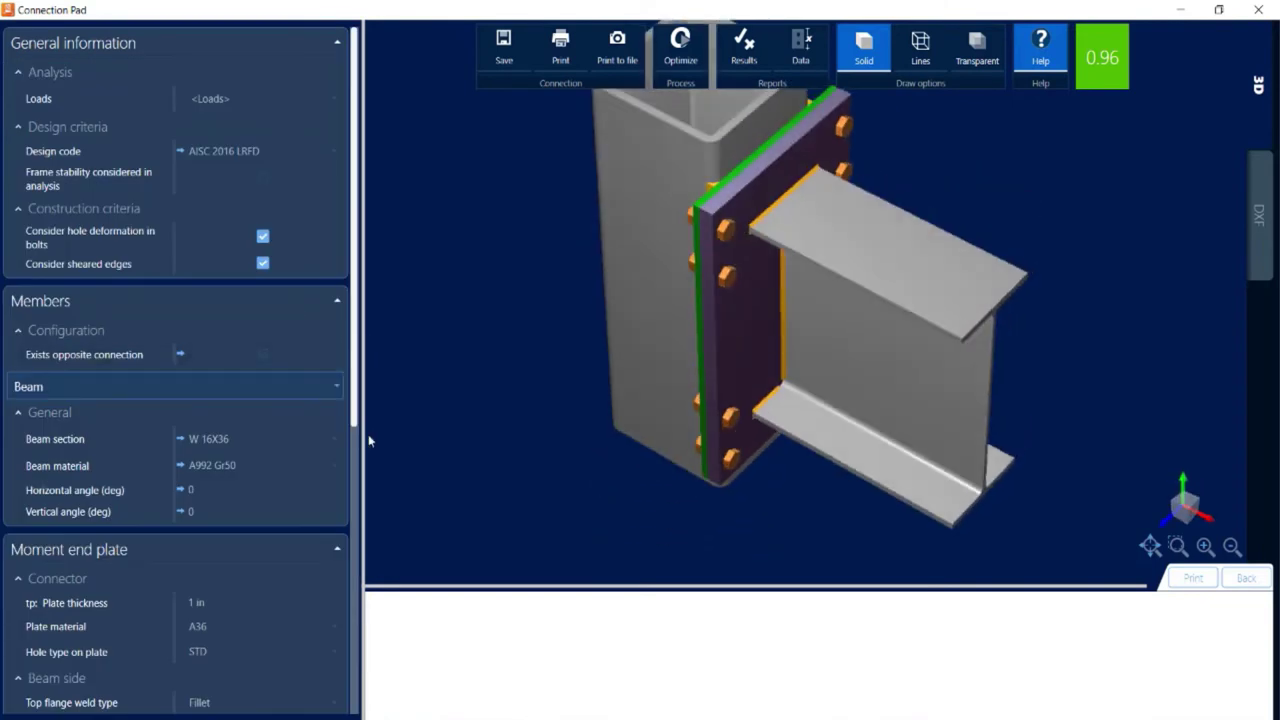
{"action": "left_click_drag", "start_coordinate": [352, 400], "coordinate": [358, 712]}
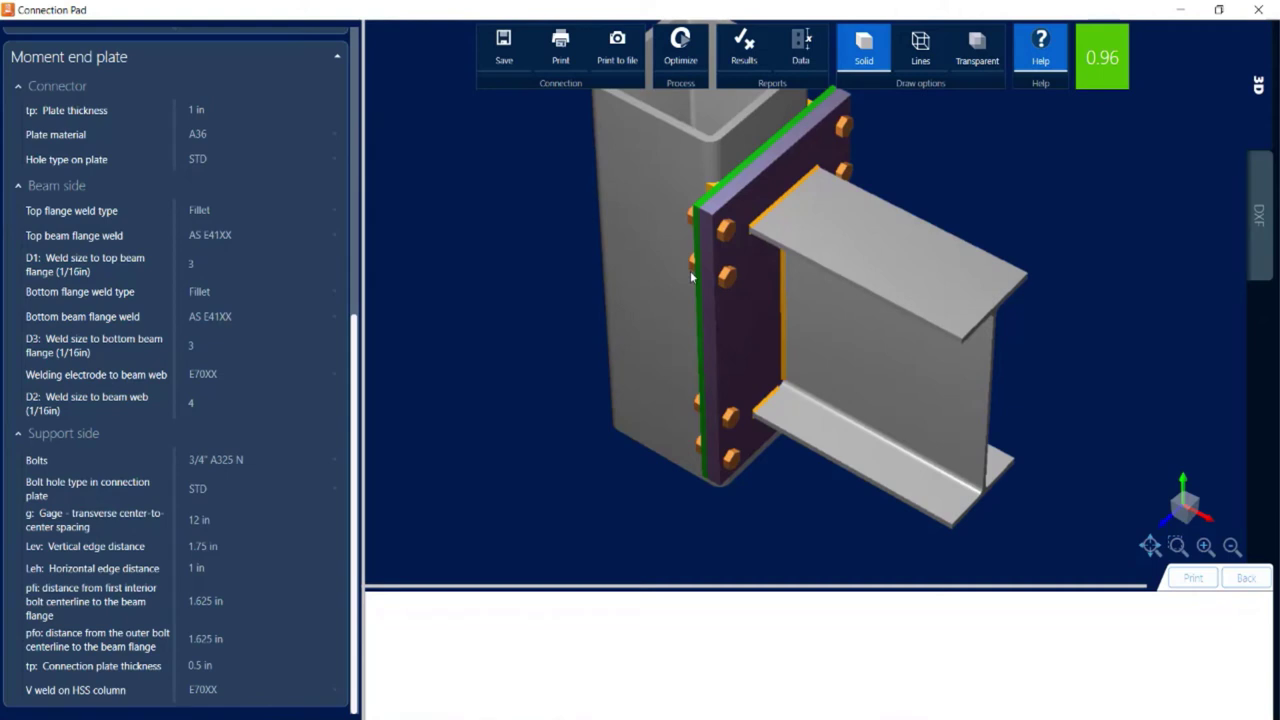
{"action": "left_click", "coordinate": [1250, 236]}
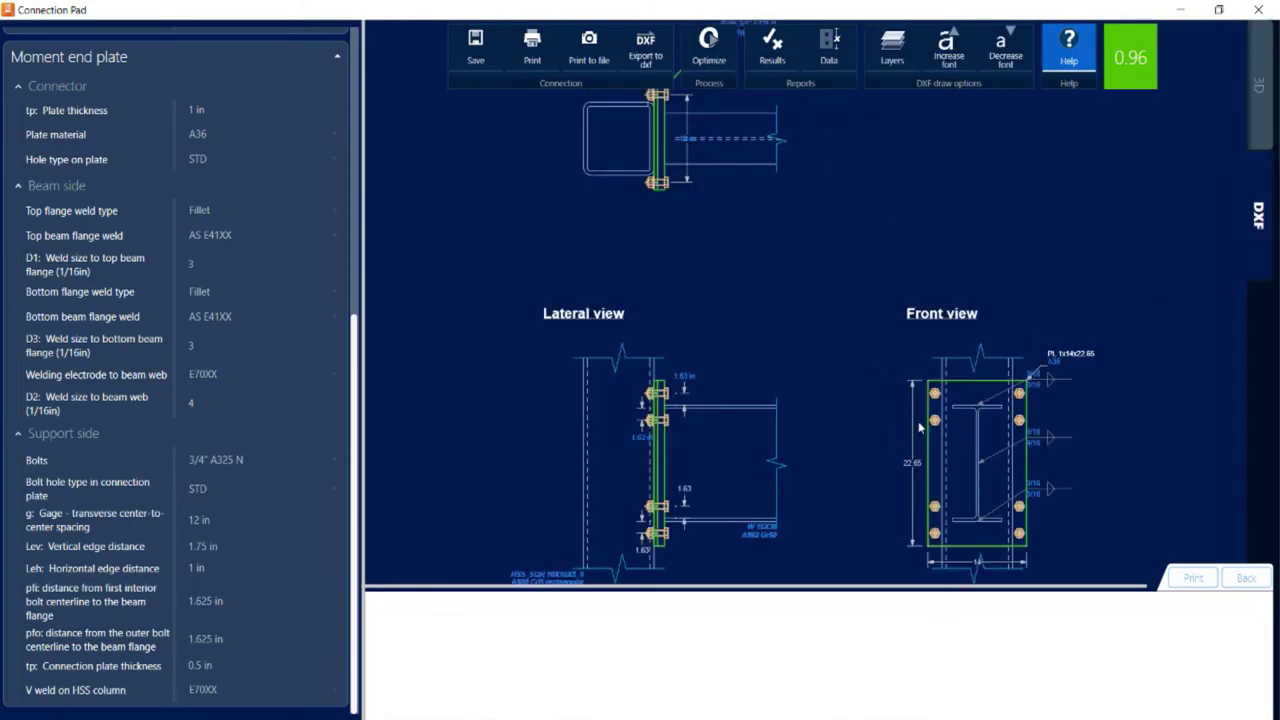
{"action": "left_click", "coordinate": [1258, 10]}
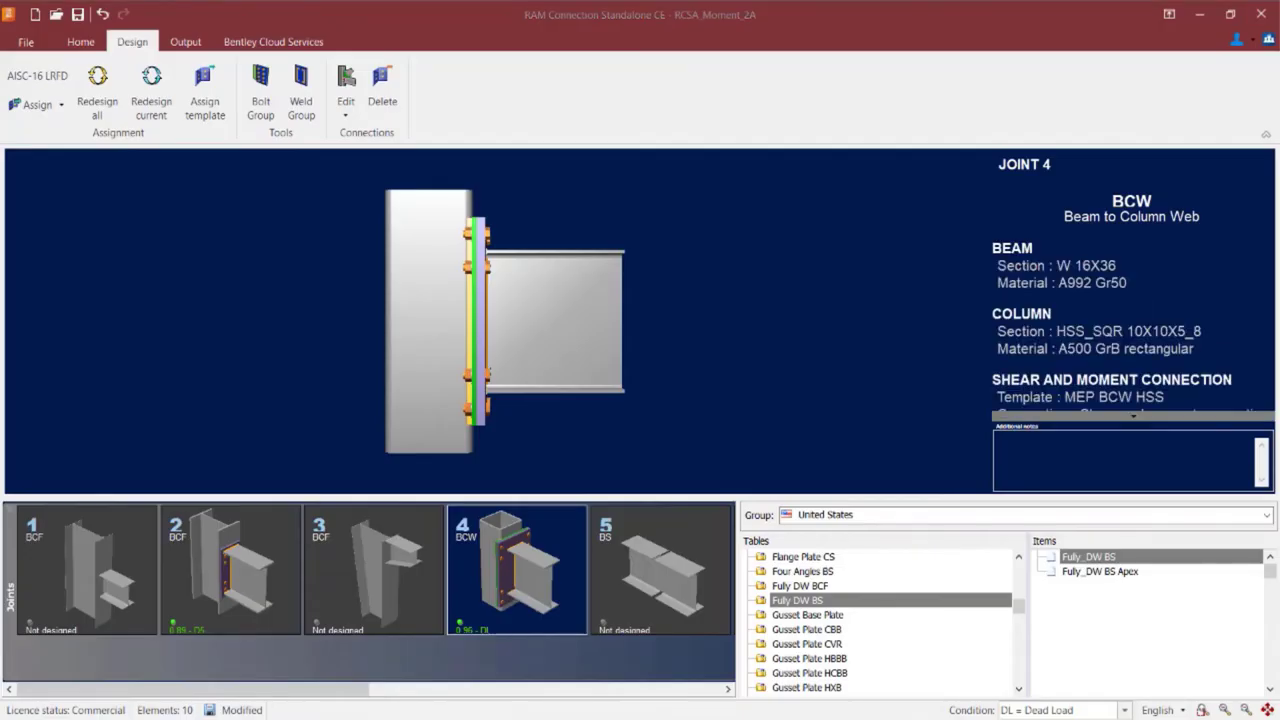
Assign the Basic MEP Knee Vertical Extended upwards connection to joint 3, the tapered beam to column flange joint.
{"action": "left_click", "coordinate": [395, 600]}
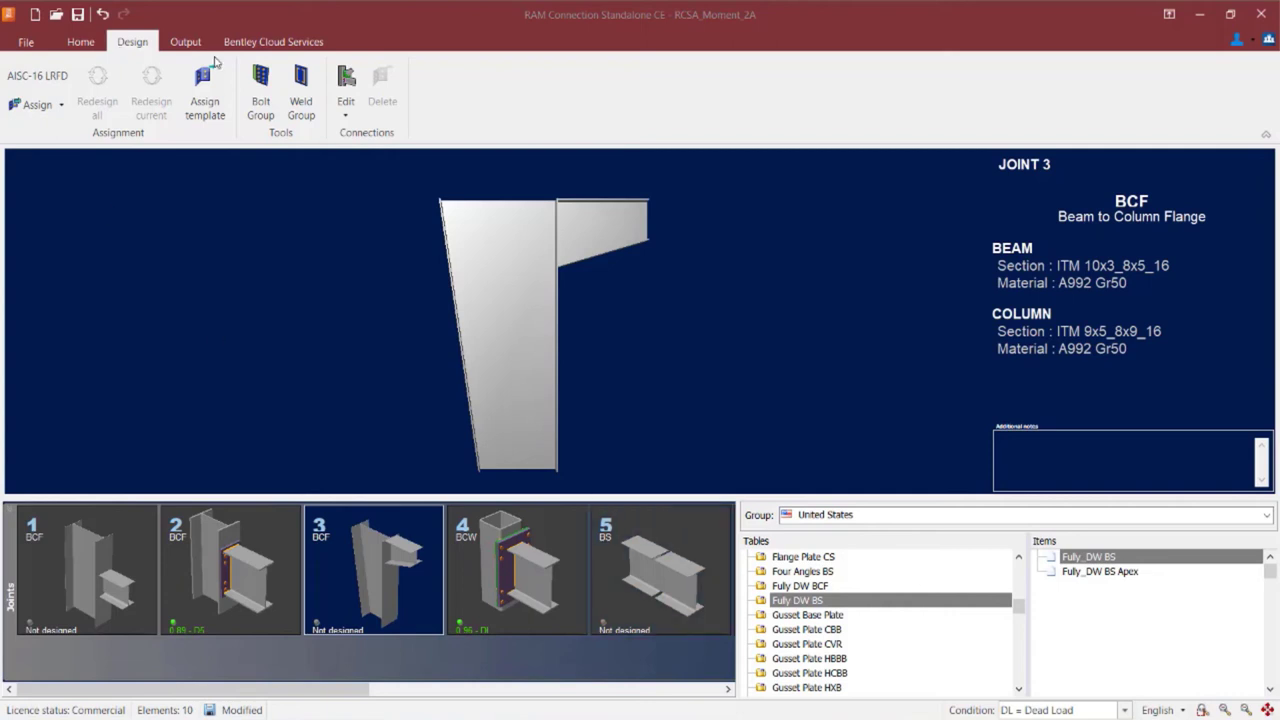
{"action": "left_click", "coordinate": [40, 108]}
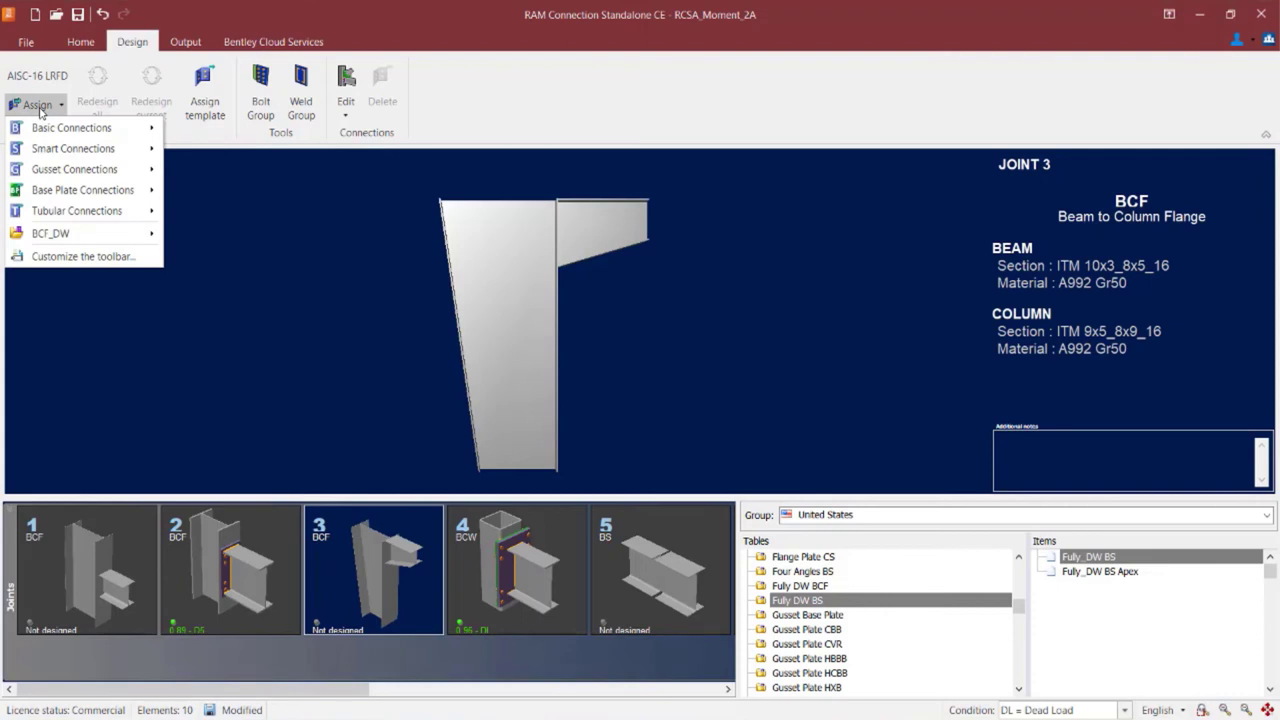
{"action": "mouse_move", "coordinate": [45, 127]}
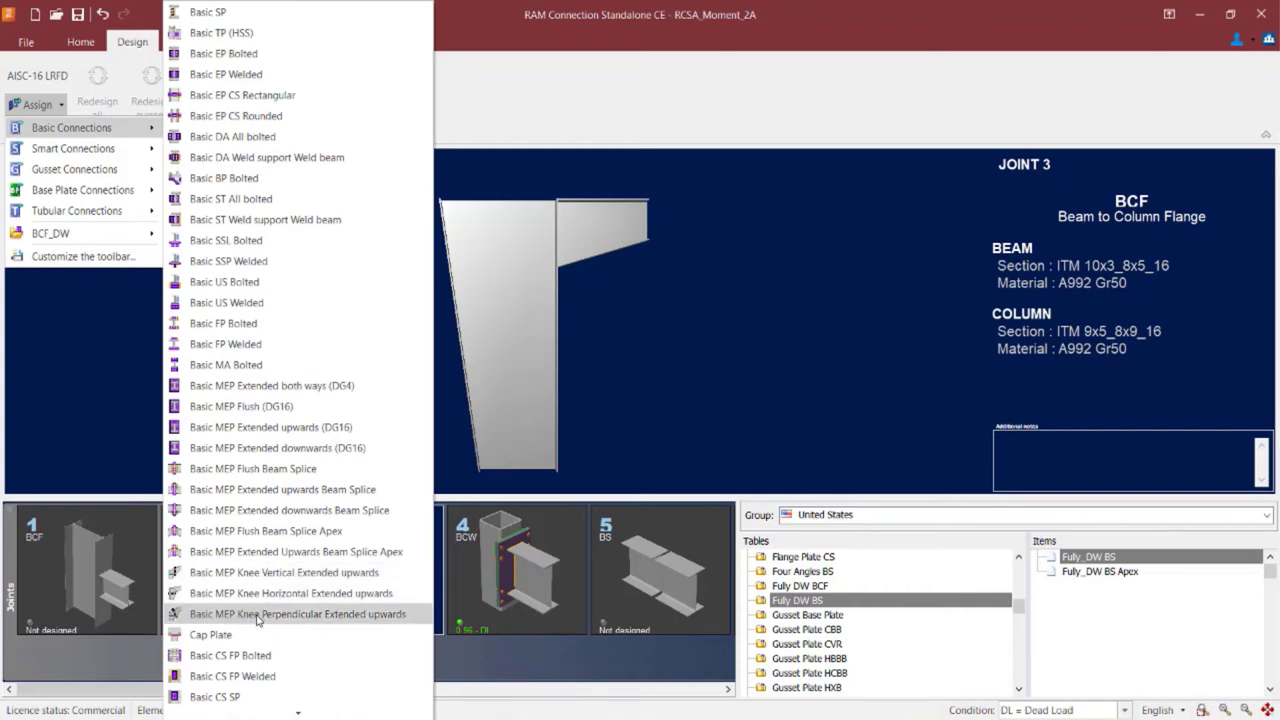
{"action": "left_click", "coordinate": [281, 574]}
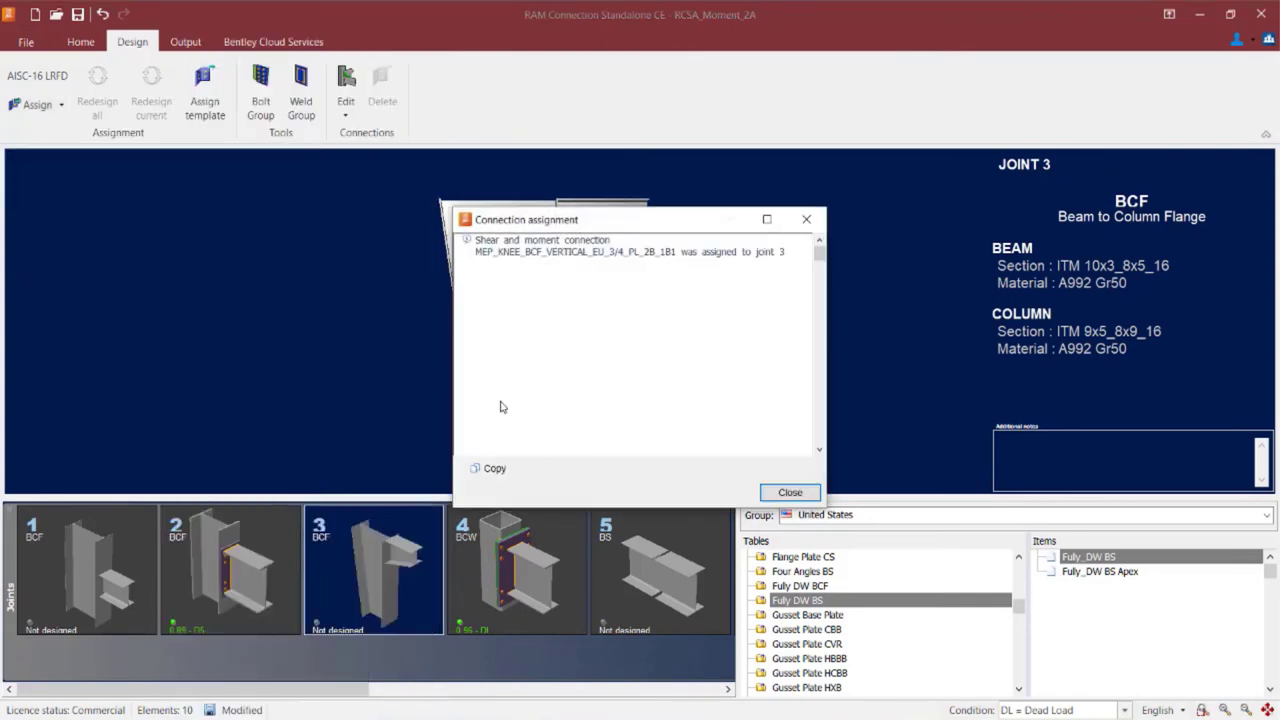
{"action": "left_click", "coordinate": [790, 492]}
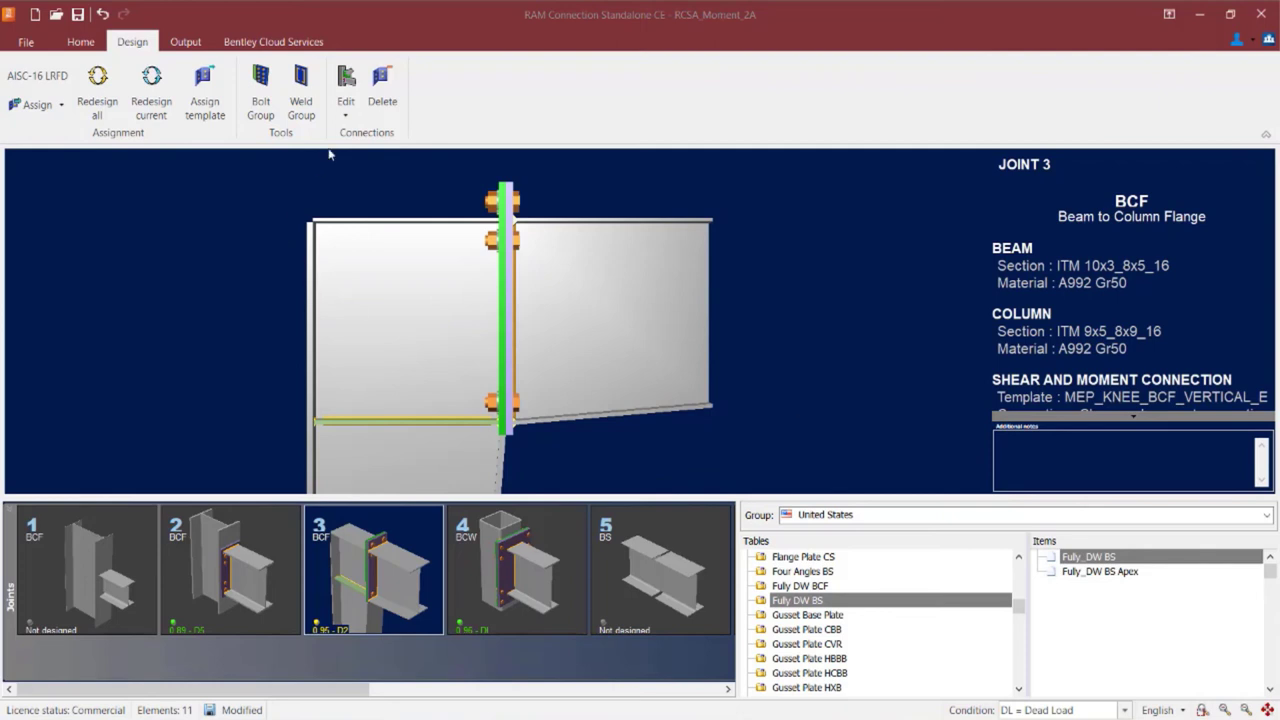
Open joint 3's combined connection and review the demands and geometric considerations in its results report.
{"action": "left_click", "coordinate": [345, 101]}
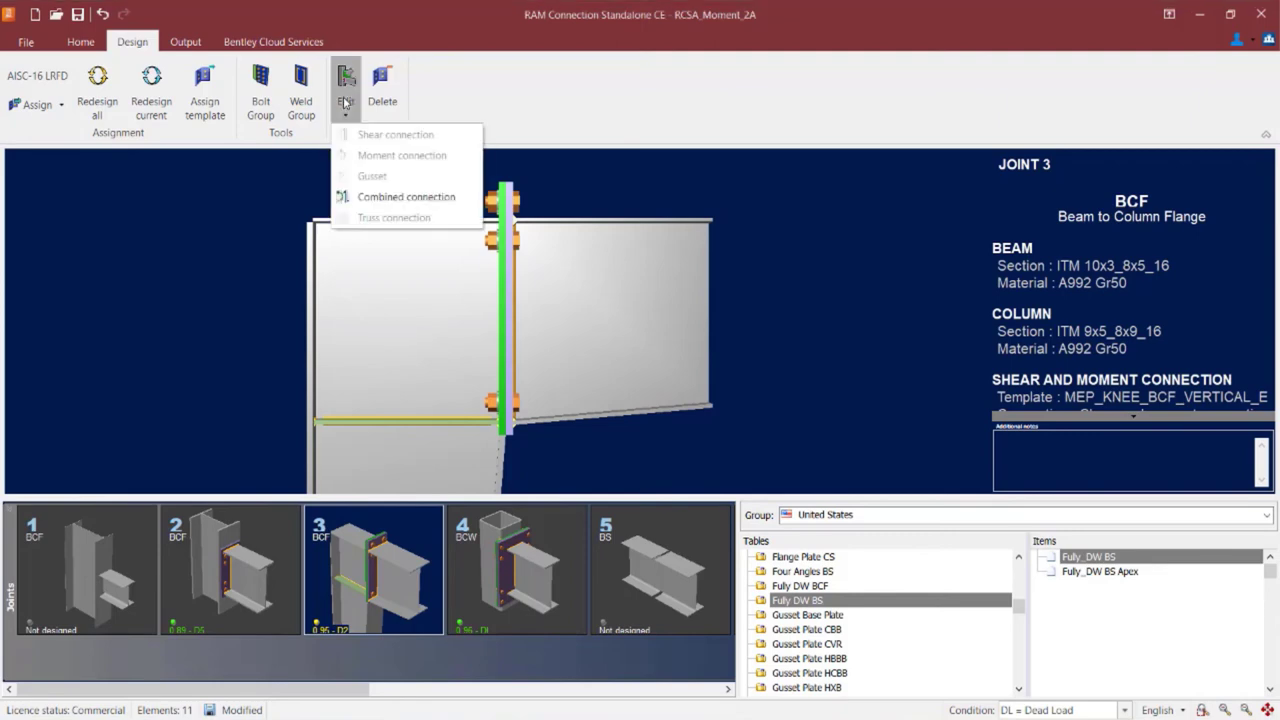
{"action": "left_click", "coordinate": [402, 200]}
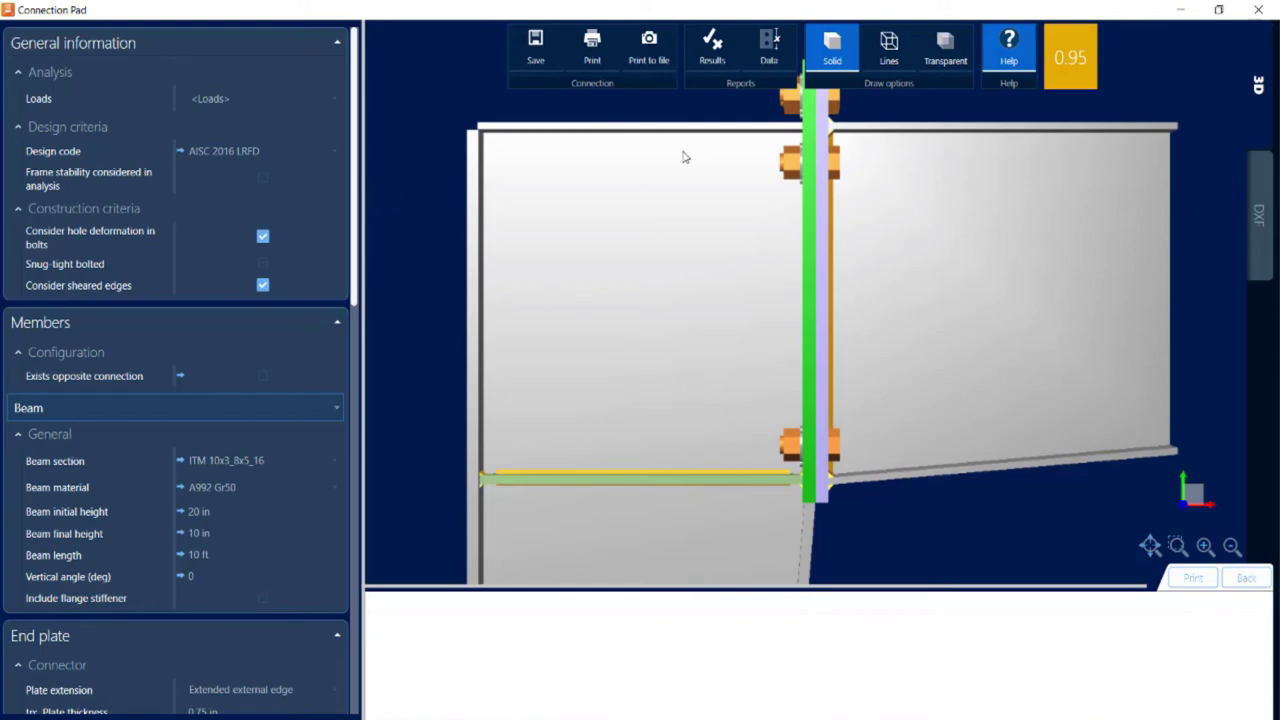
{"action": "left_click", "coordinate": [716, 62]}
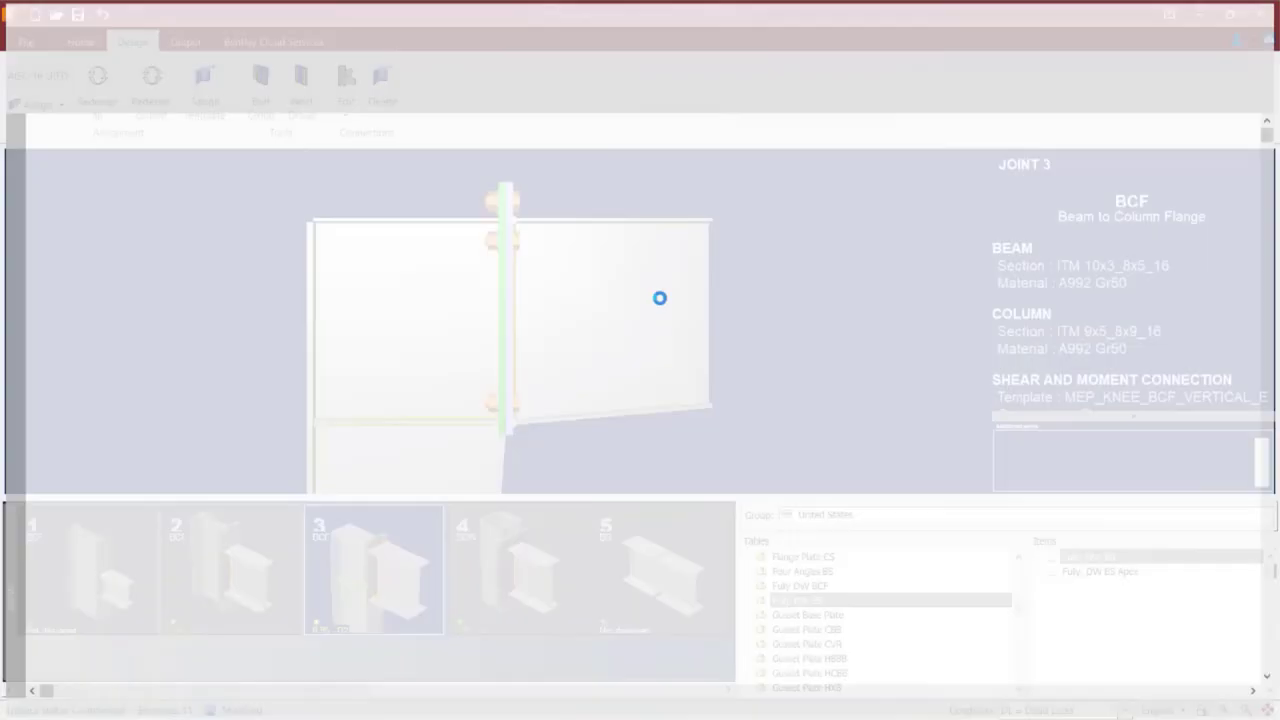
{"action": "scroll", "coordinate": [655, 305], "scroll_direction": "down", "scroll_amount": 7}
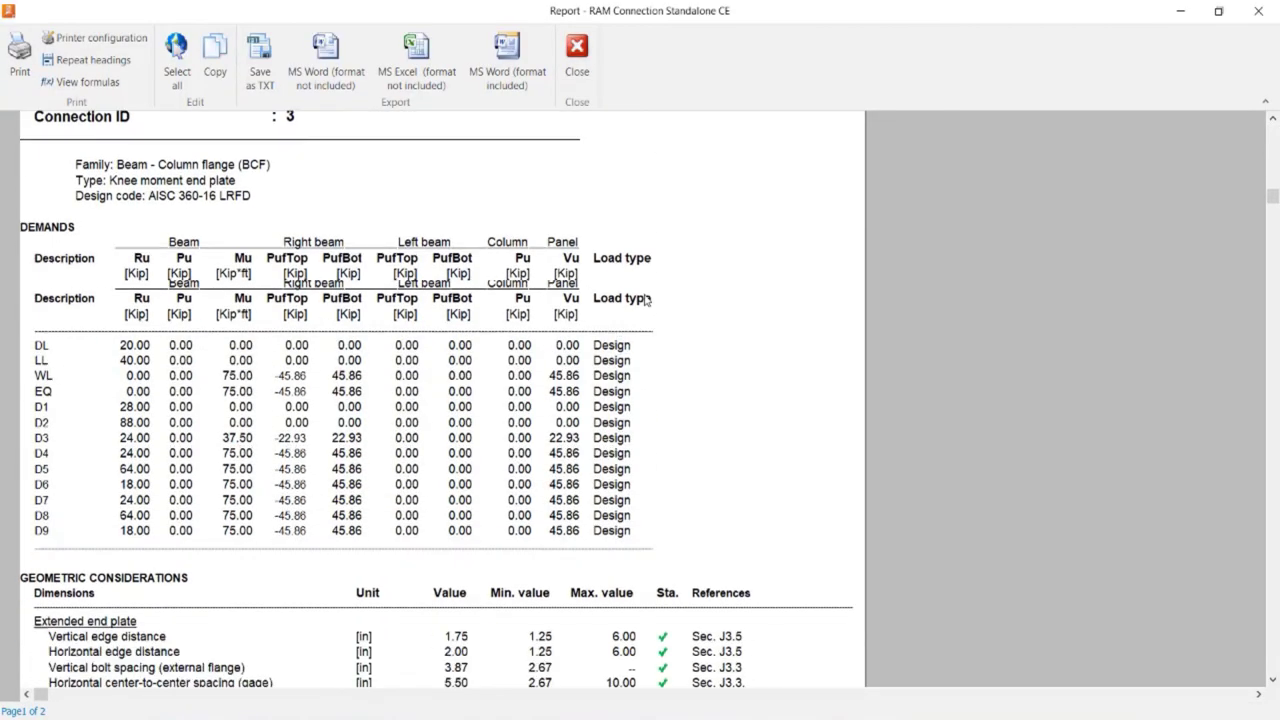
{"action": "scroll", "coordinate": [638, 290], "scroll_direction": "down", "scroll_amount": 7}
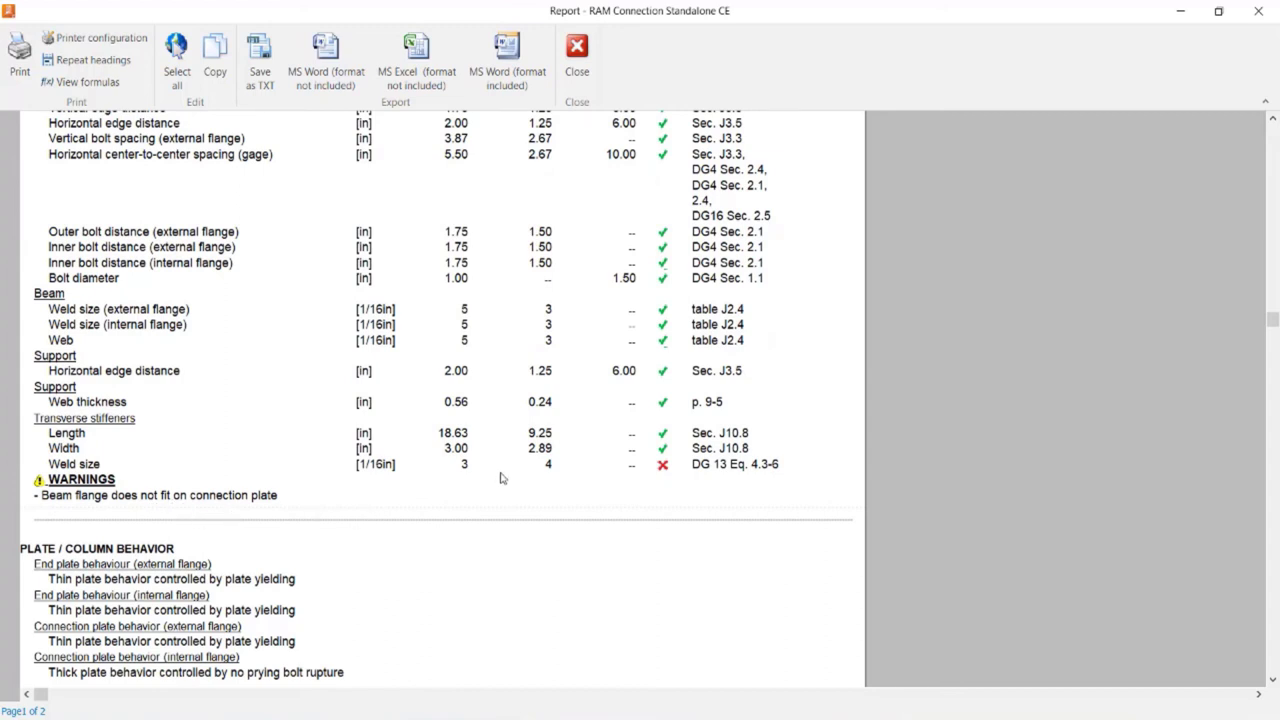
{"action": "scroll", "coordinate": [502, 478], "scroll_direction": "up", "scroll_amount": 2}
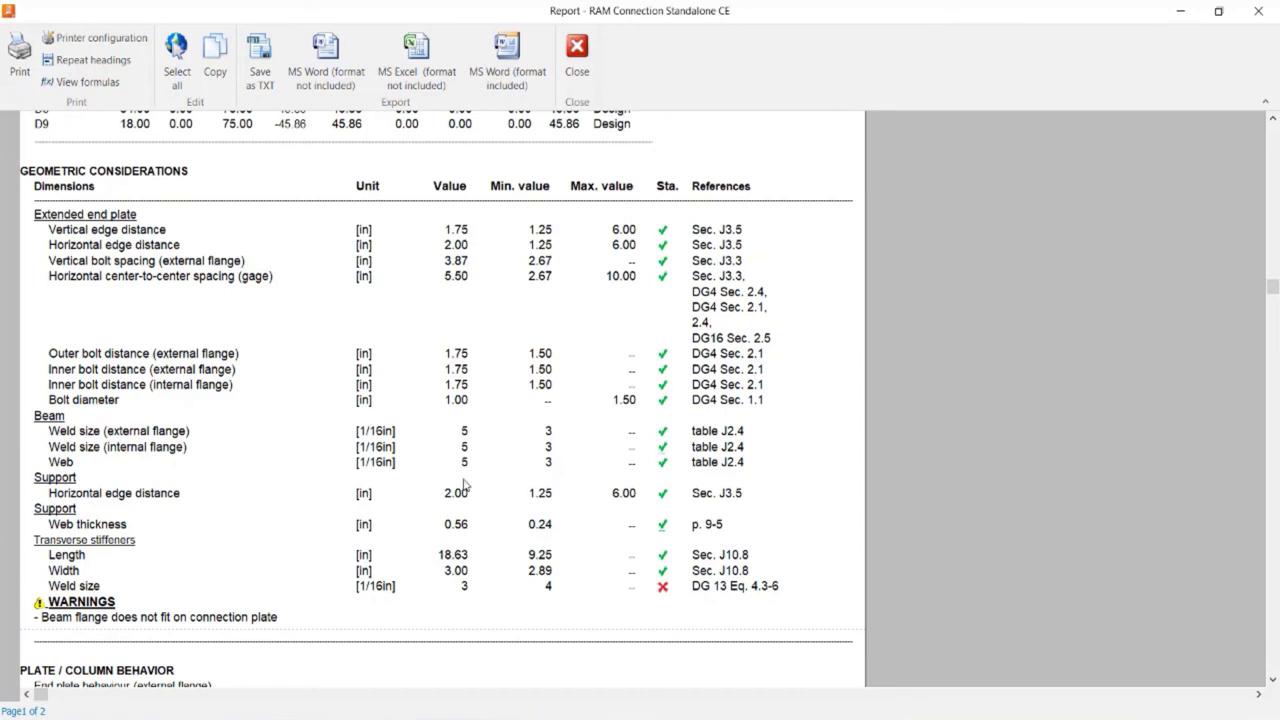
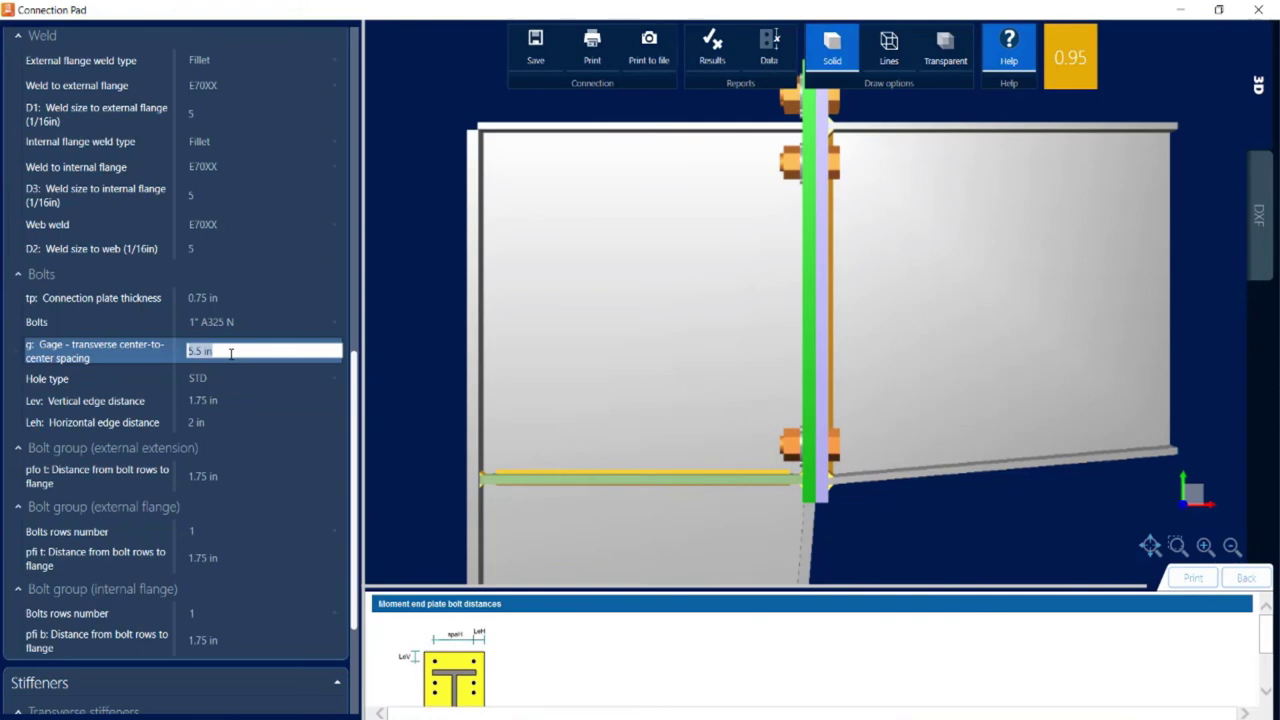
Set the end plate bolts' transverse gage to 6 in and horizontal edge distance to 2.5 in.
{"action": "type", "text": "6"}
{"action": "key", "text": "Tab"}
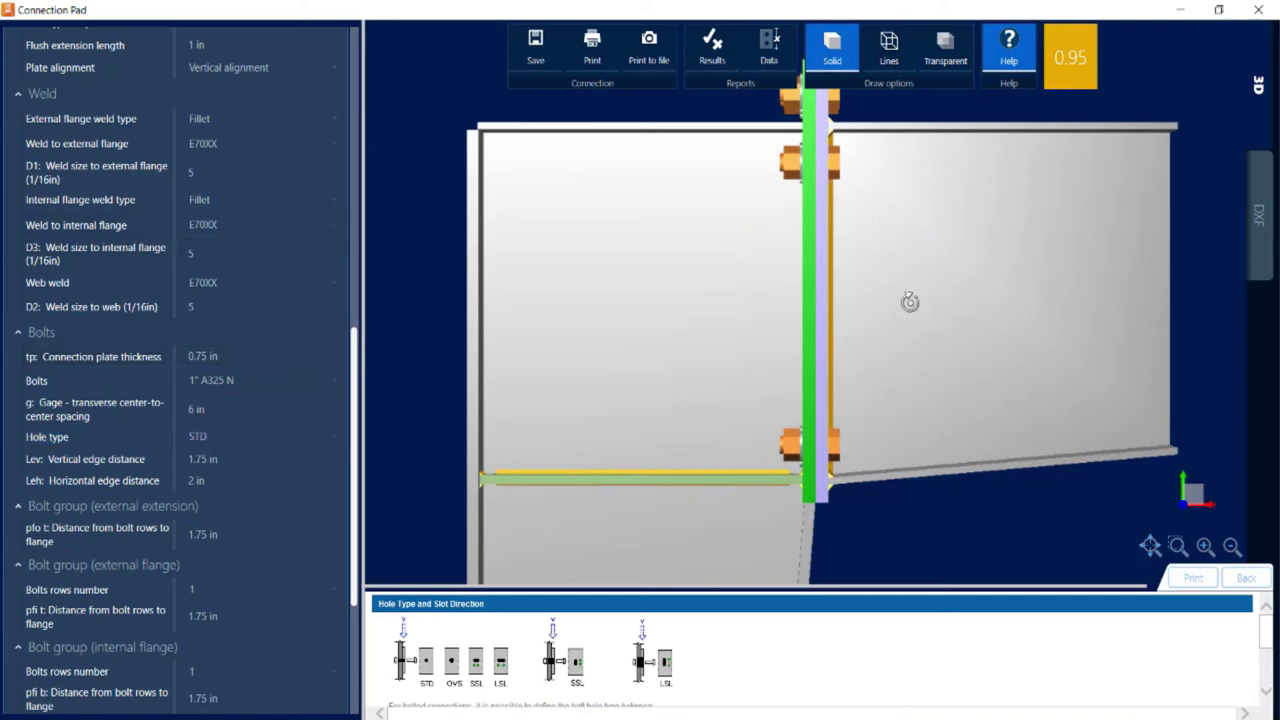
{"action": "left_click_drag", "start_coordinate": [906, 300], "coordinate": [839, 352]}
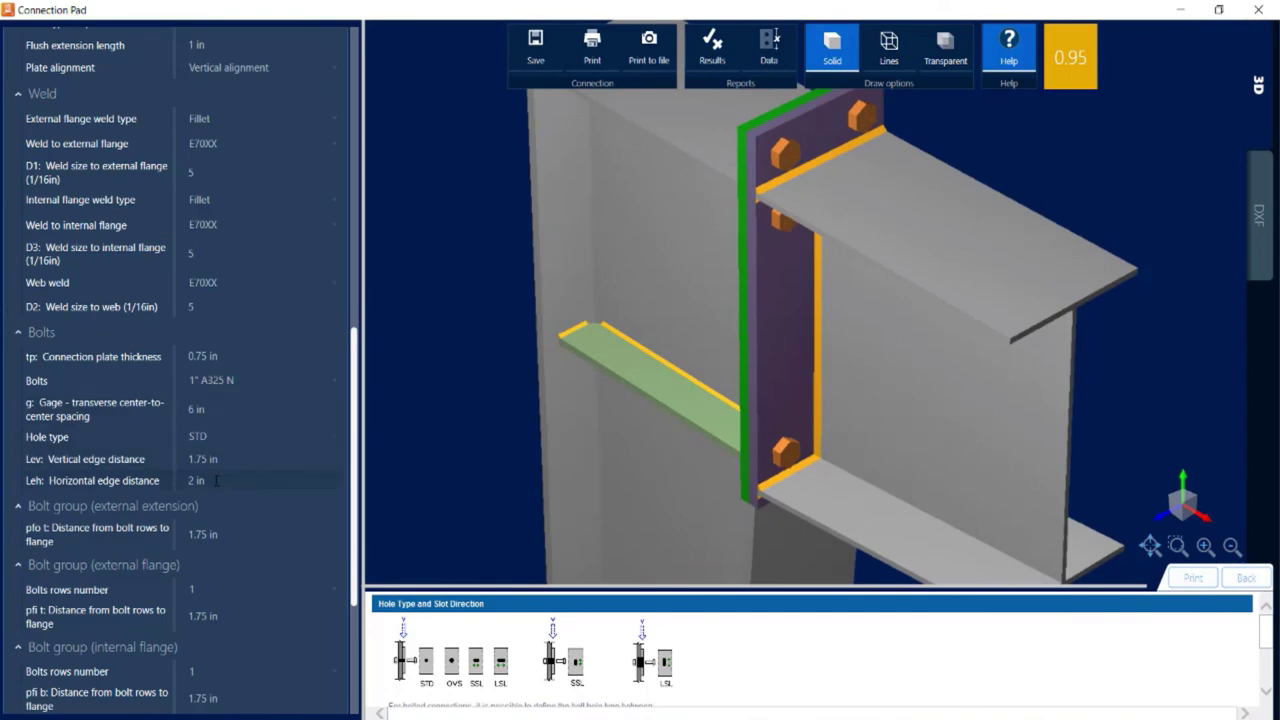
{"action": "left_click", "coordinate": [216, 481]}
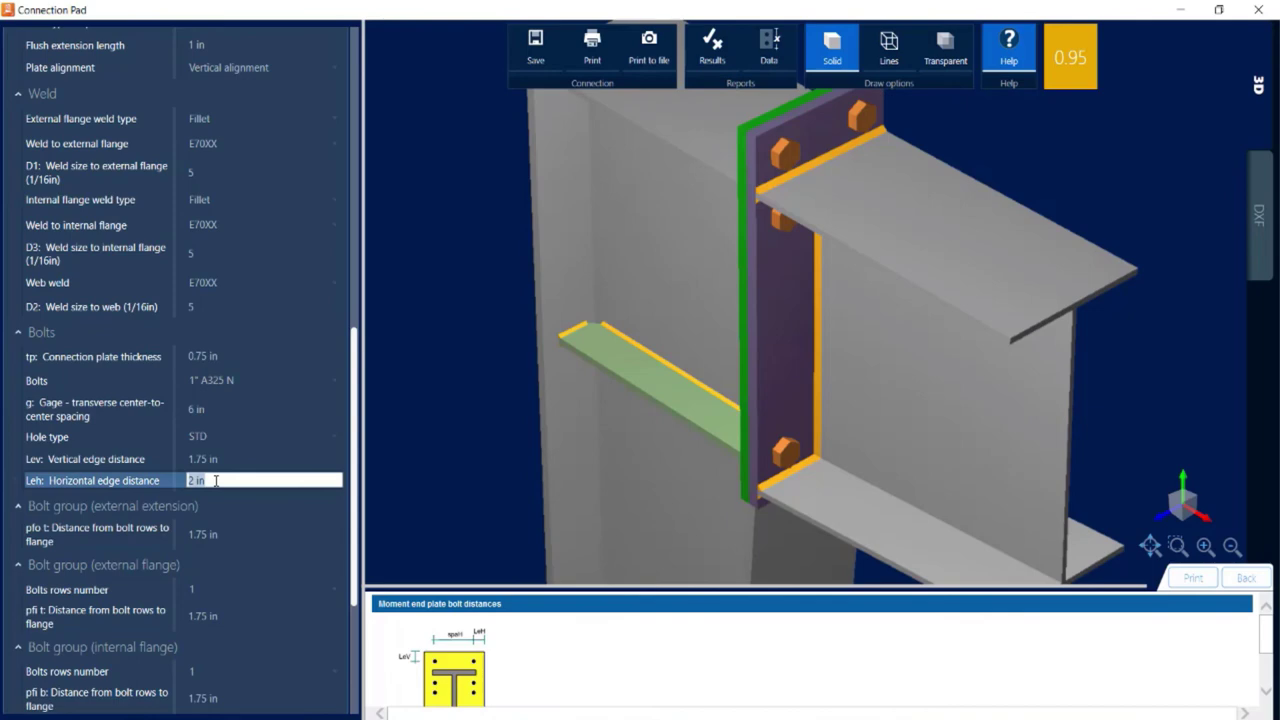
{"action": "type", "text": "2.5"}
{"action": "key", "text": "Tab"}
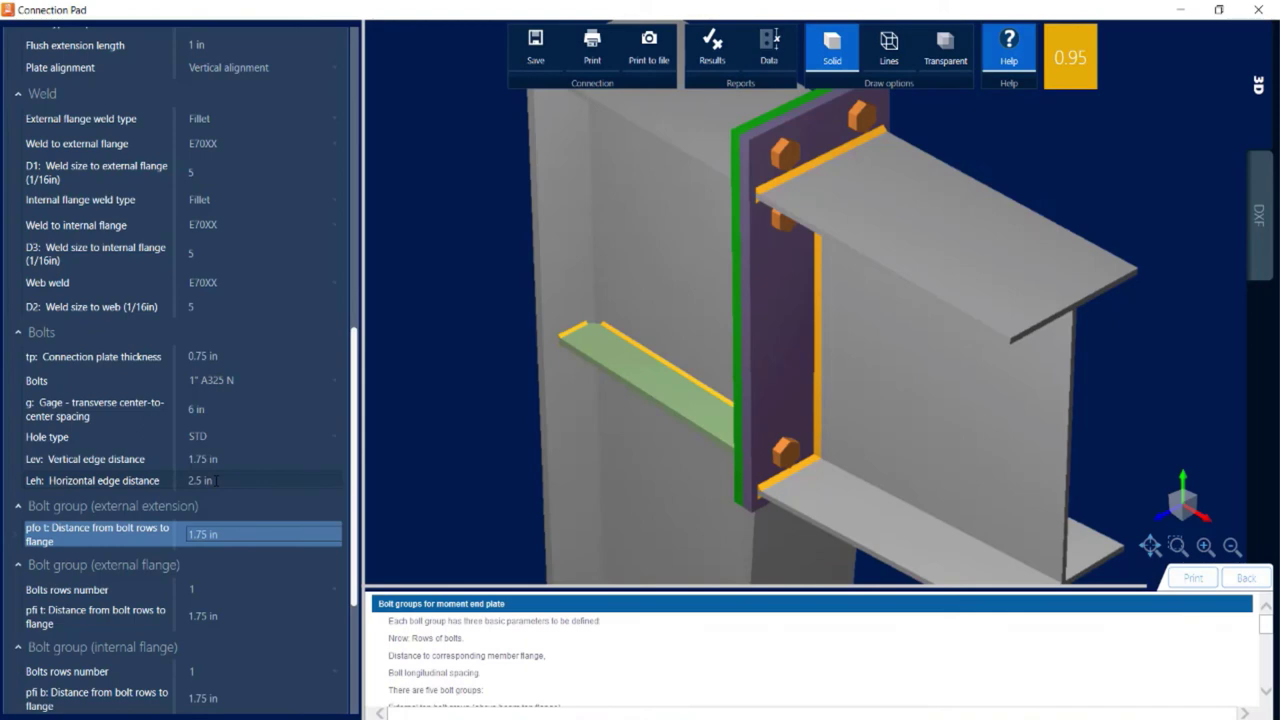
Set the transverse stiffeners' width to 3.75 in and their material to A36 steel from the United States group.
{"action": "scroll", "coordinate": [257, 522], "scroll_direction": "down", "scroll_amount": 3}
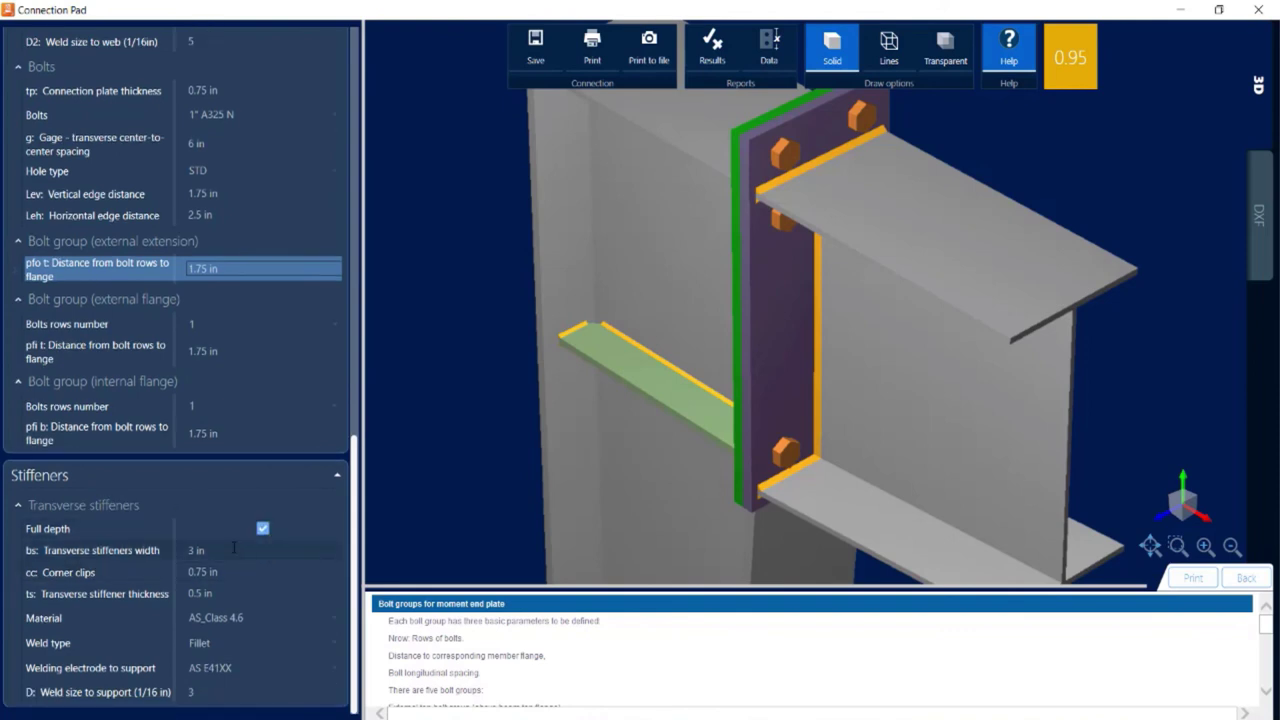
{"action": "left_click", "coordinate": [235, 549]}
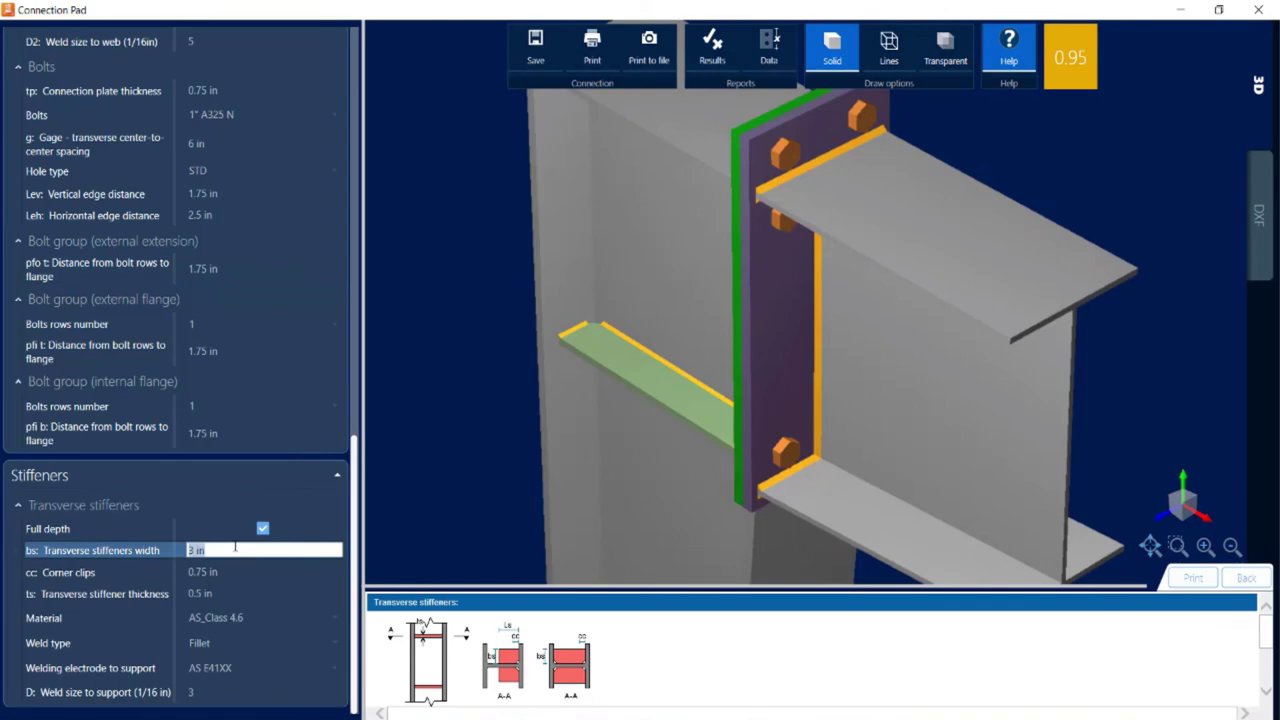
{"action": "type", "text": "3.75"}
{"action": "key", "text": "Tab"}
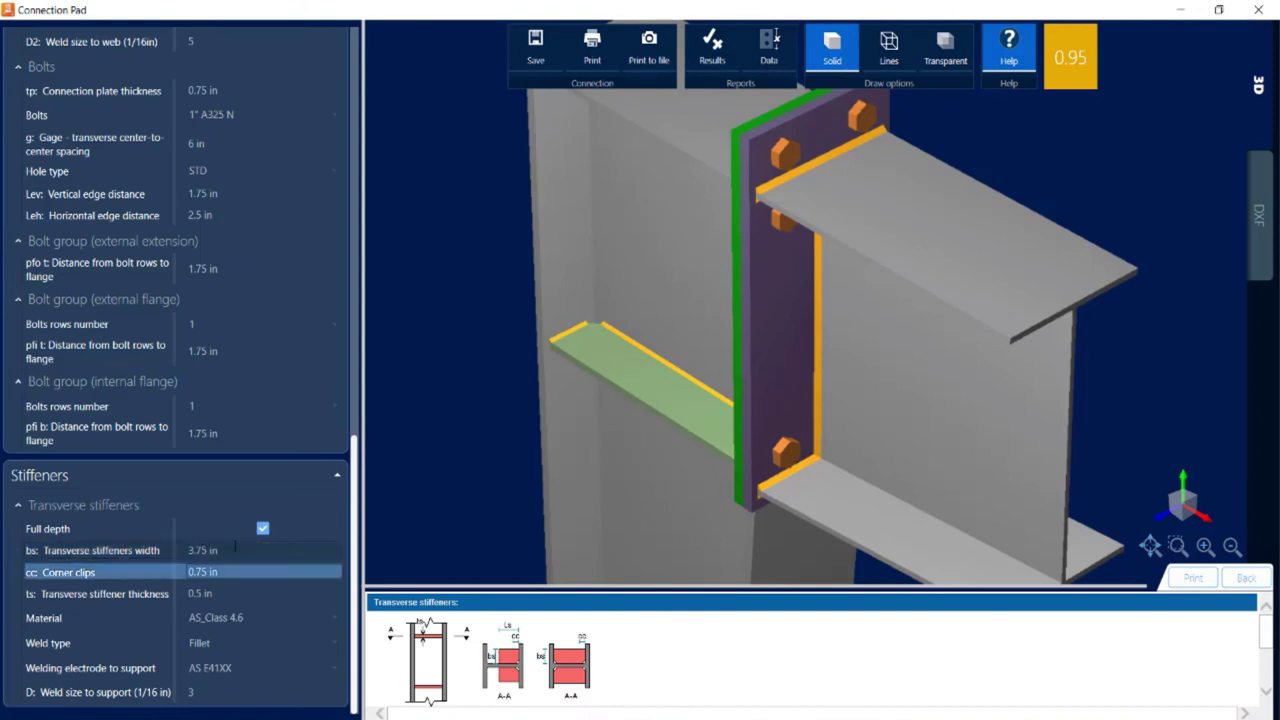
{"action": "left_click", "coordinate": [237, 613]}
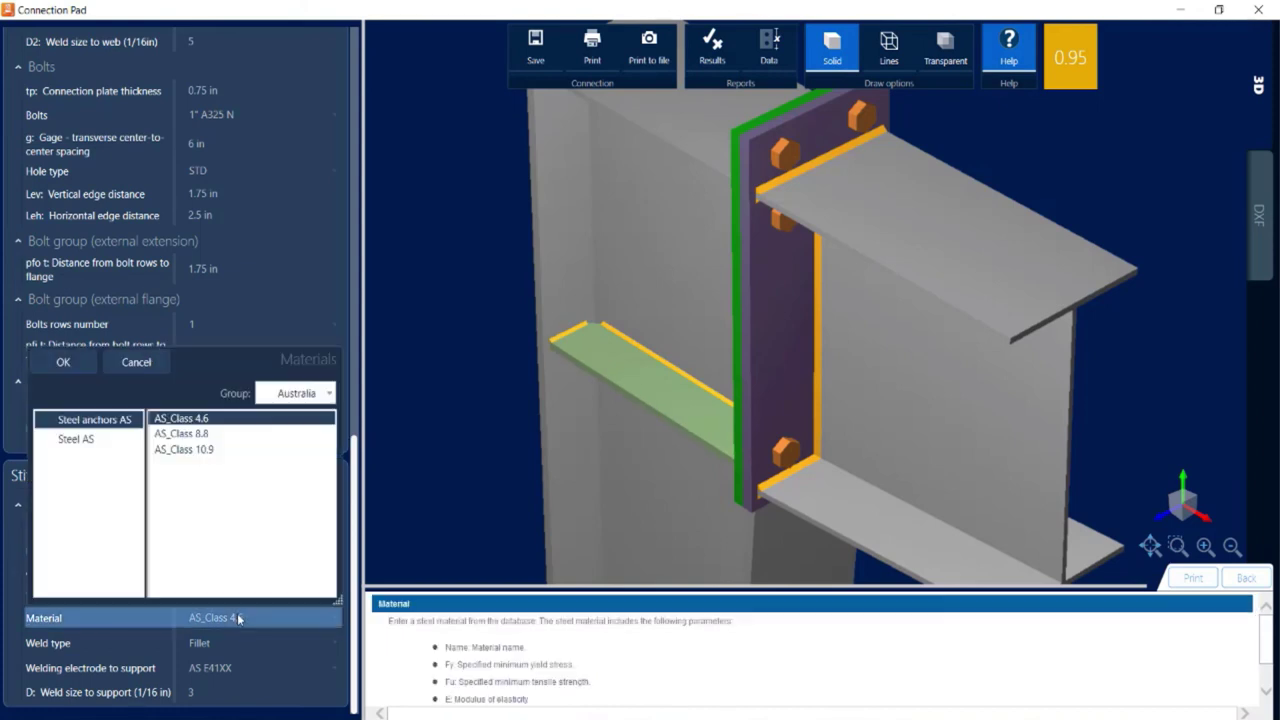
{"action": "left_click", "coordinate": [306, 391]}
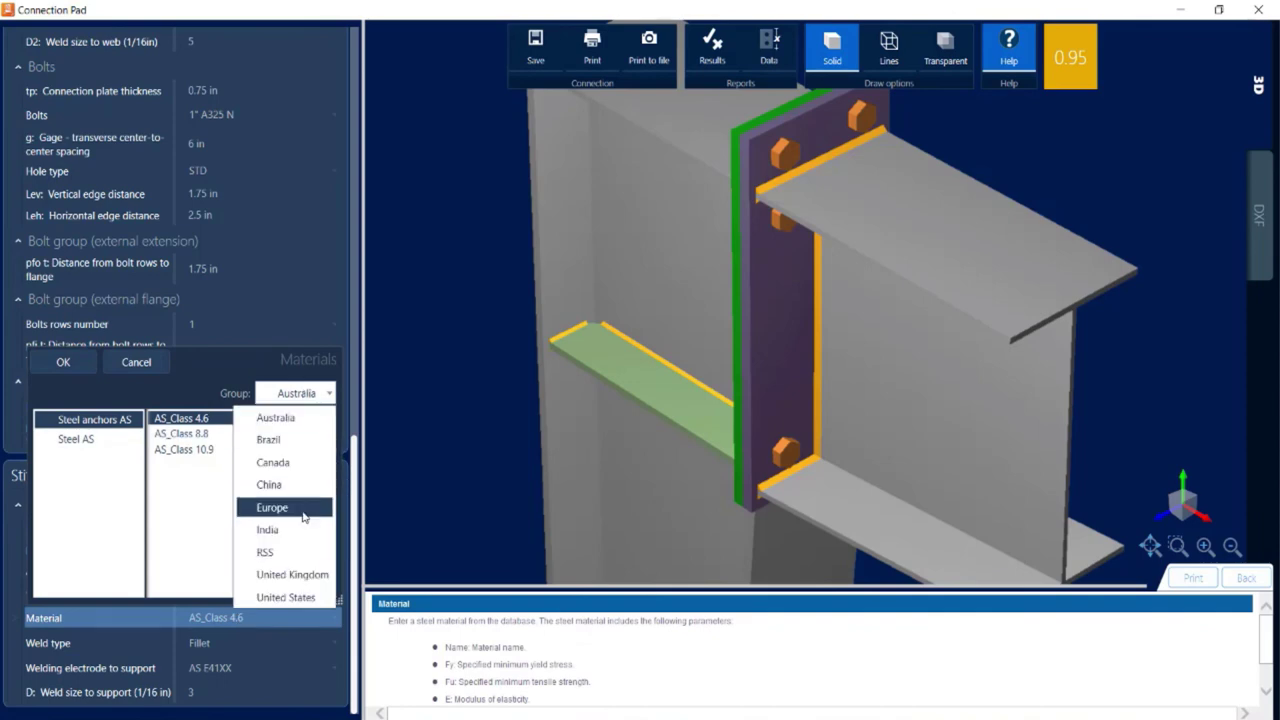
{"action": "left_click", "coordinate": [288, 597]}
{"action": "left_click", "coordinate": [165, 434]}
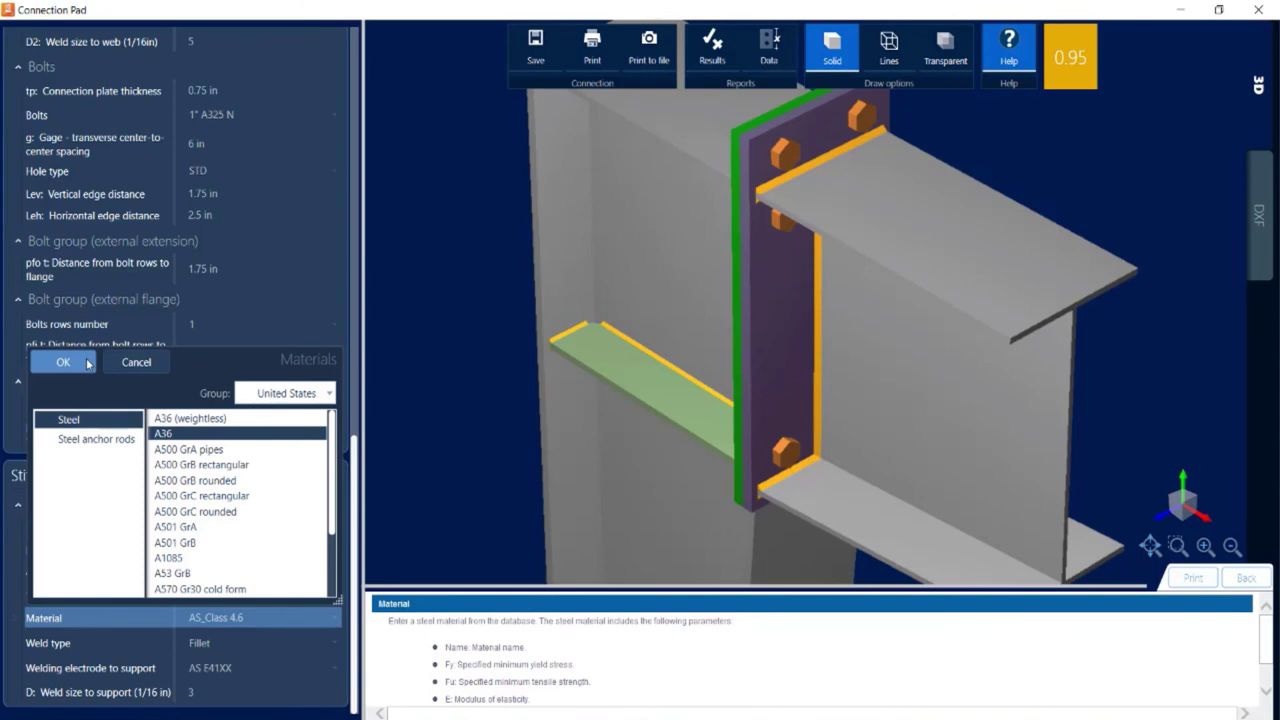
{"action": "left_click", "coordinate": [63, 362]}
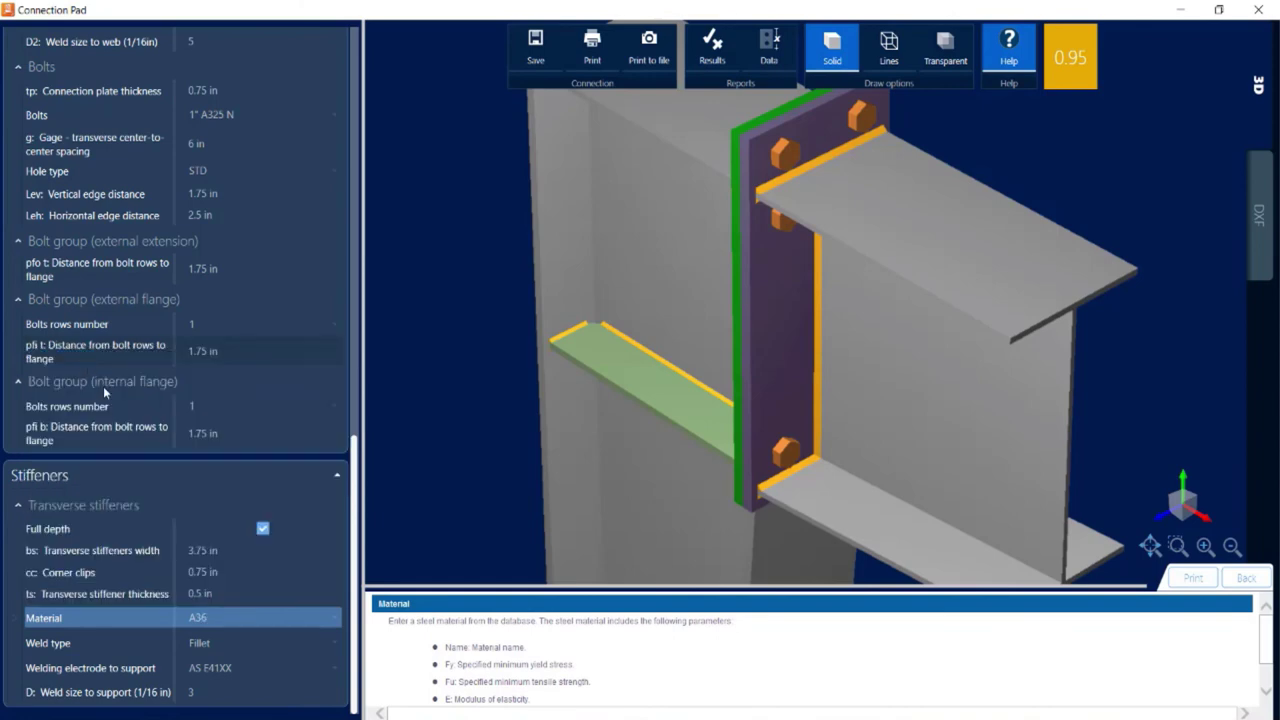
Set the stiffeners' welding electrode to E70XX from the United States group and the weld size to support to 4 sixteenths.
{"action": "left_click", "coordinate": [269, 678]}
{"action": "left_click", "coordinate": [284, 443]}
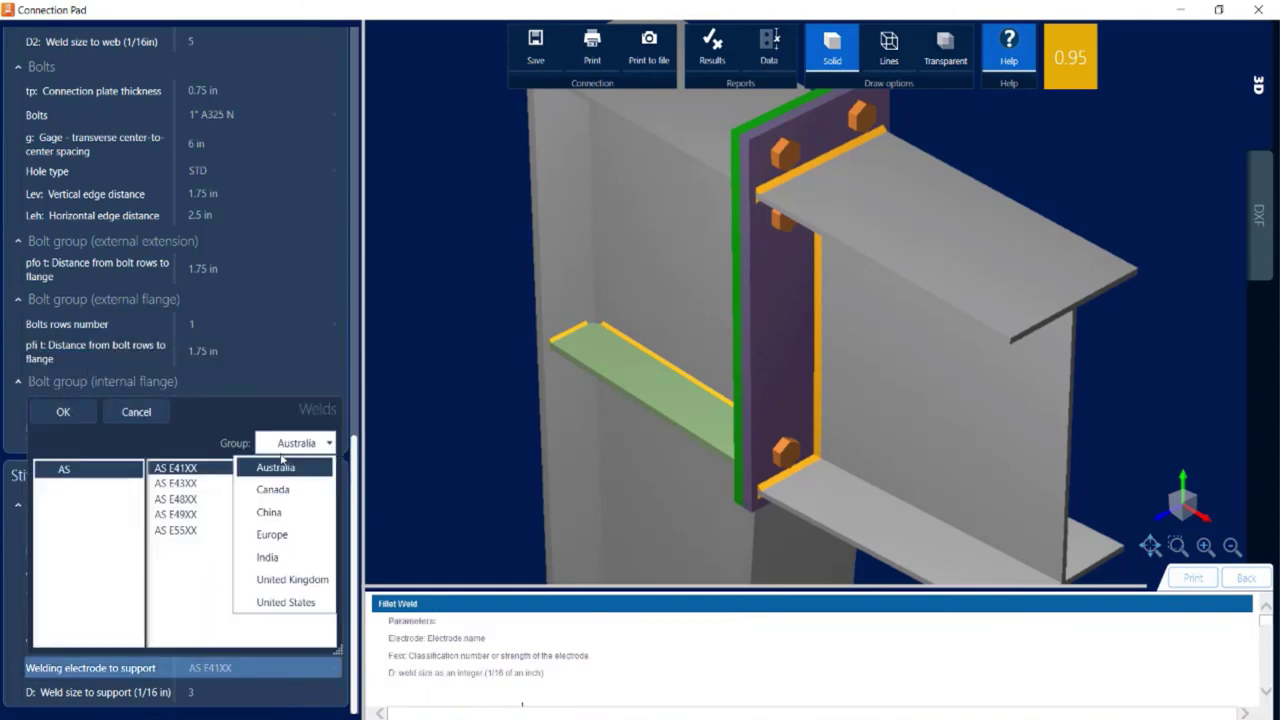
{"action": "left_click", "coordinate": [295, 610]}
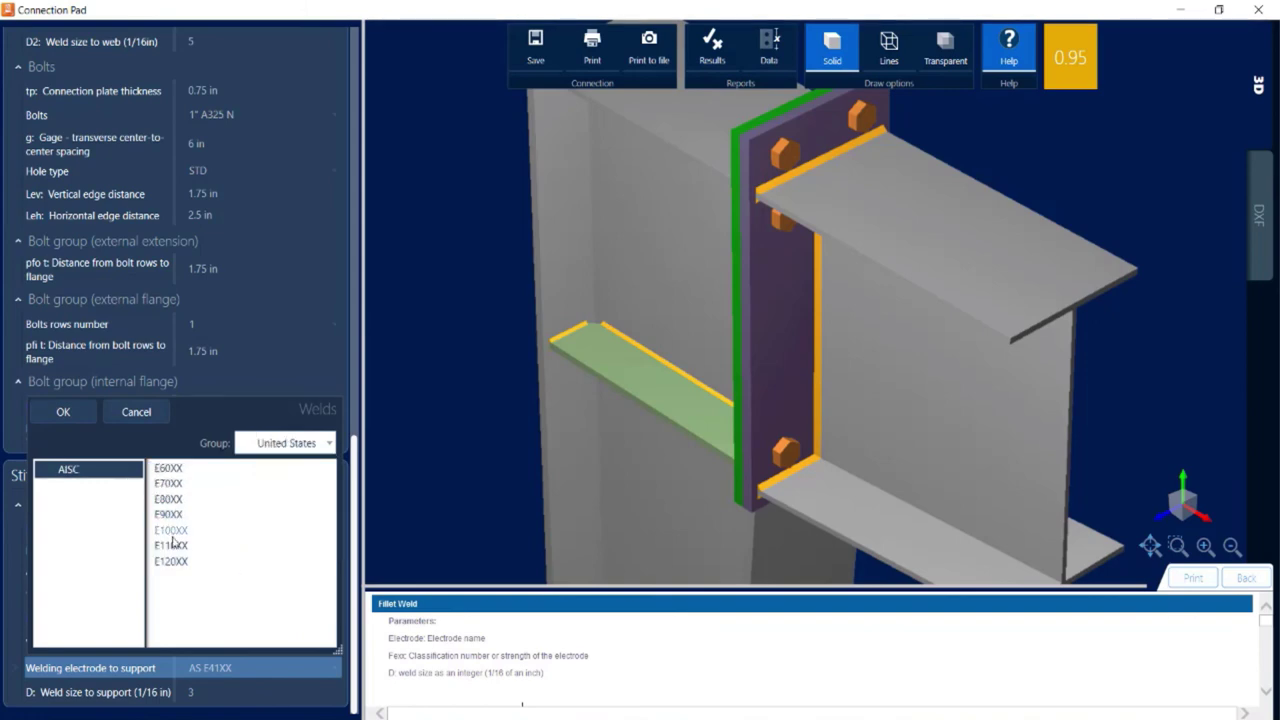
{"action": "left_click", "coordinate": [170, 485]}
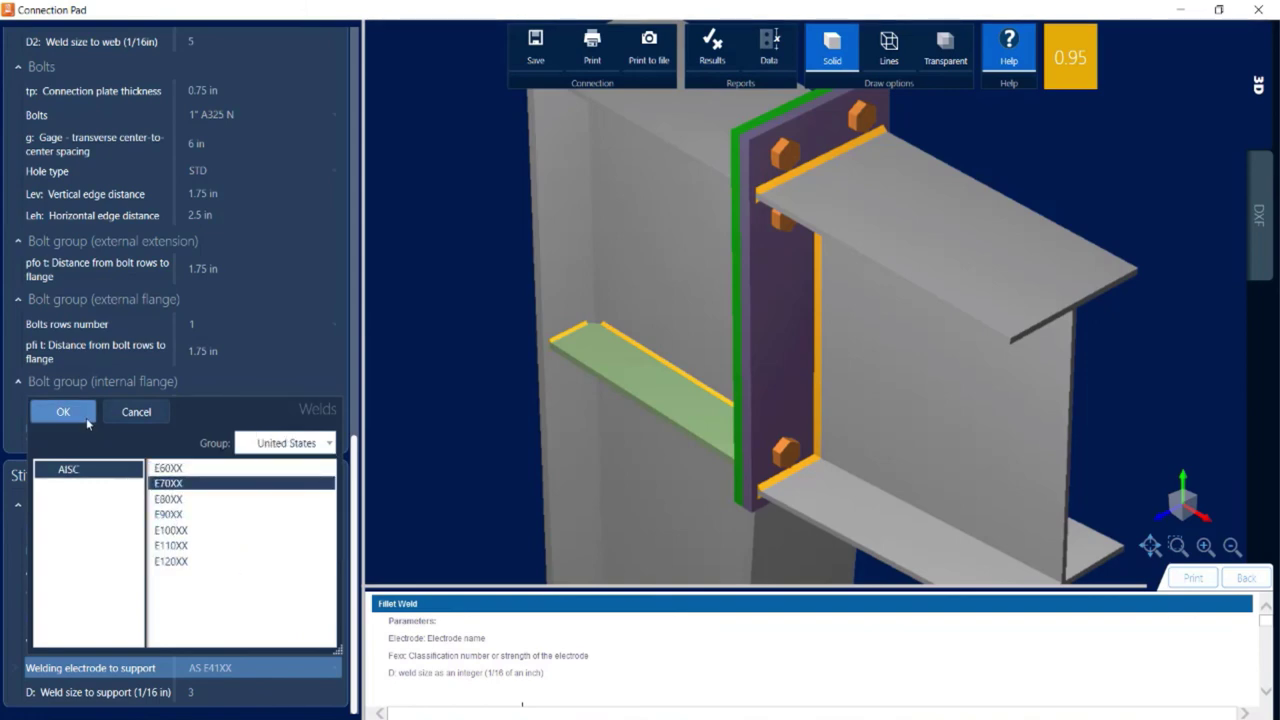
{"action": "left_click", "coordinate": [87, 423]}
{"action": "left_click", "coordinate": [217, 691]}
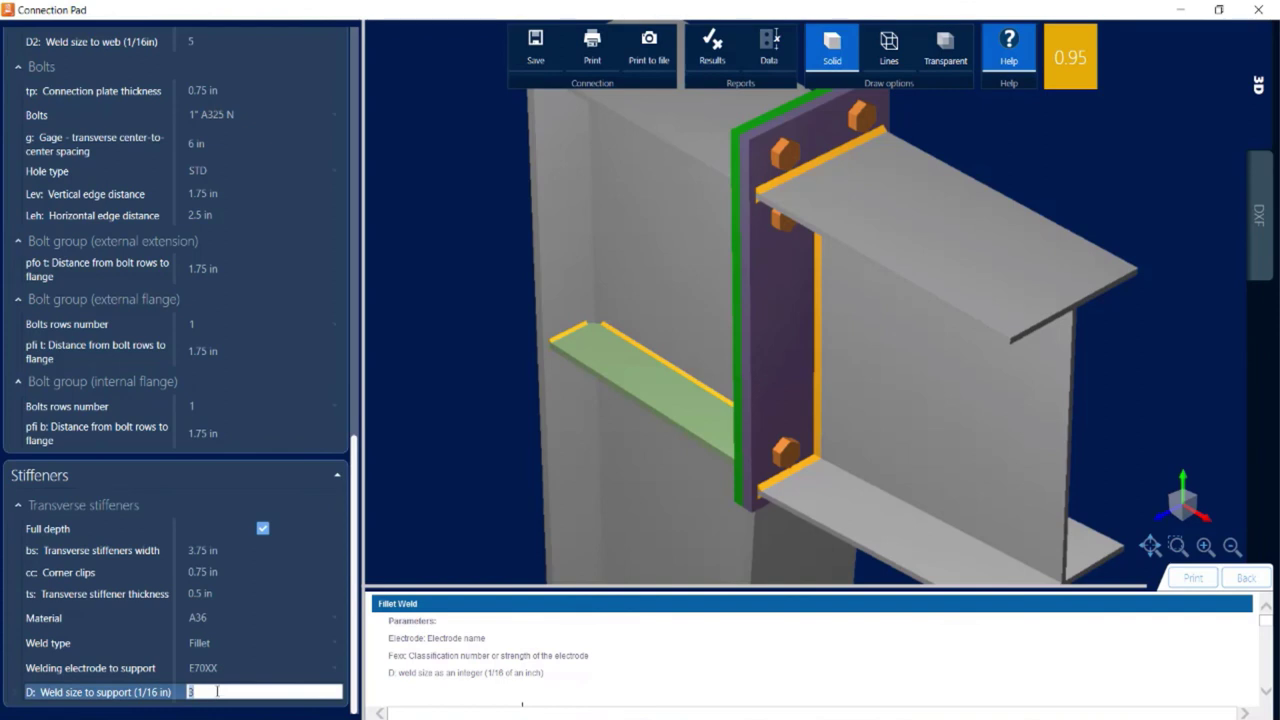
{"action": "type", "text": "4"}
{"action": "key", "text": "Return"}
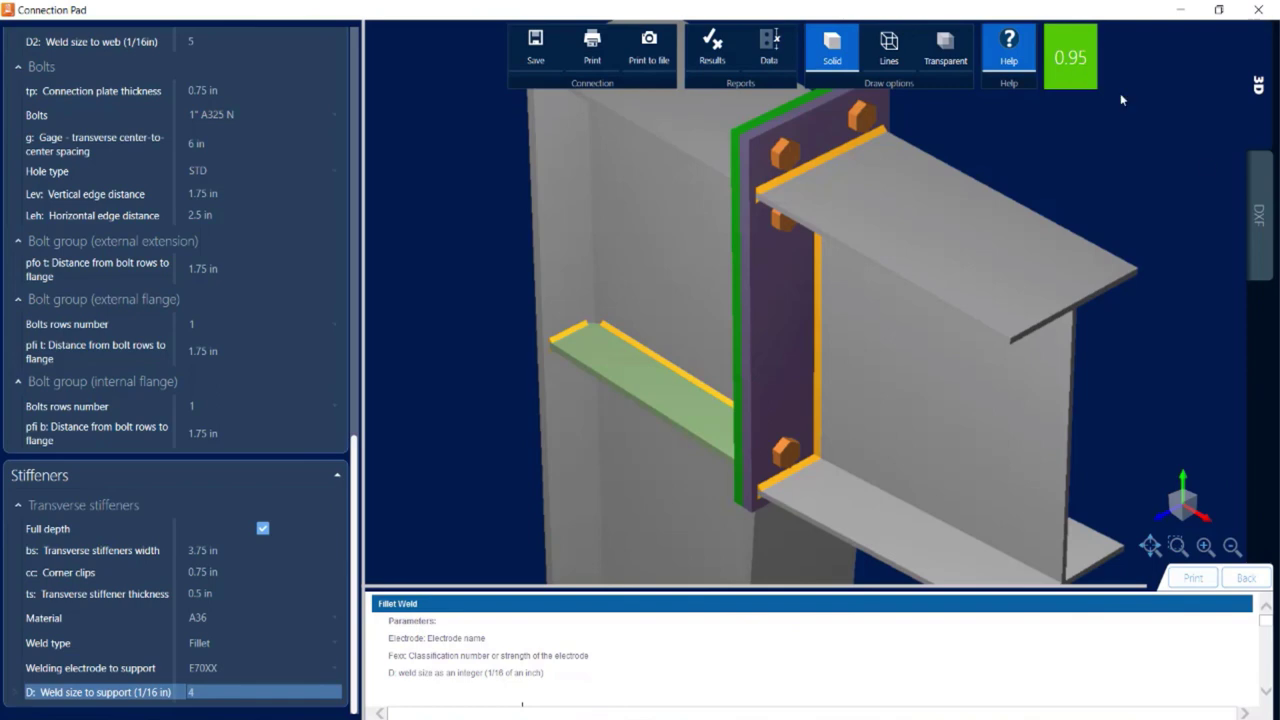
View the DXF drawing of joint 3's knee connection and close the connection editor.
{"action": "left_click", "coordinate": [1256, 194]}
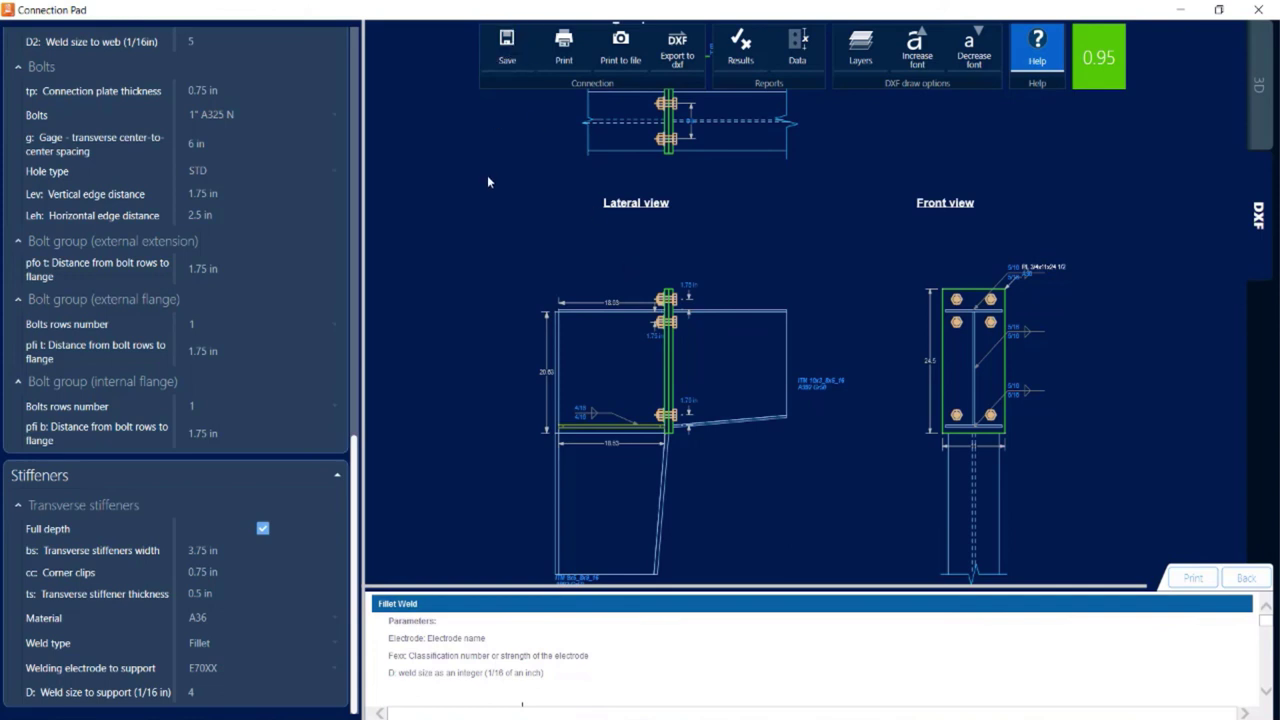
{"action": "left_click", "coordinate": [1258, 9]}
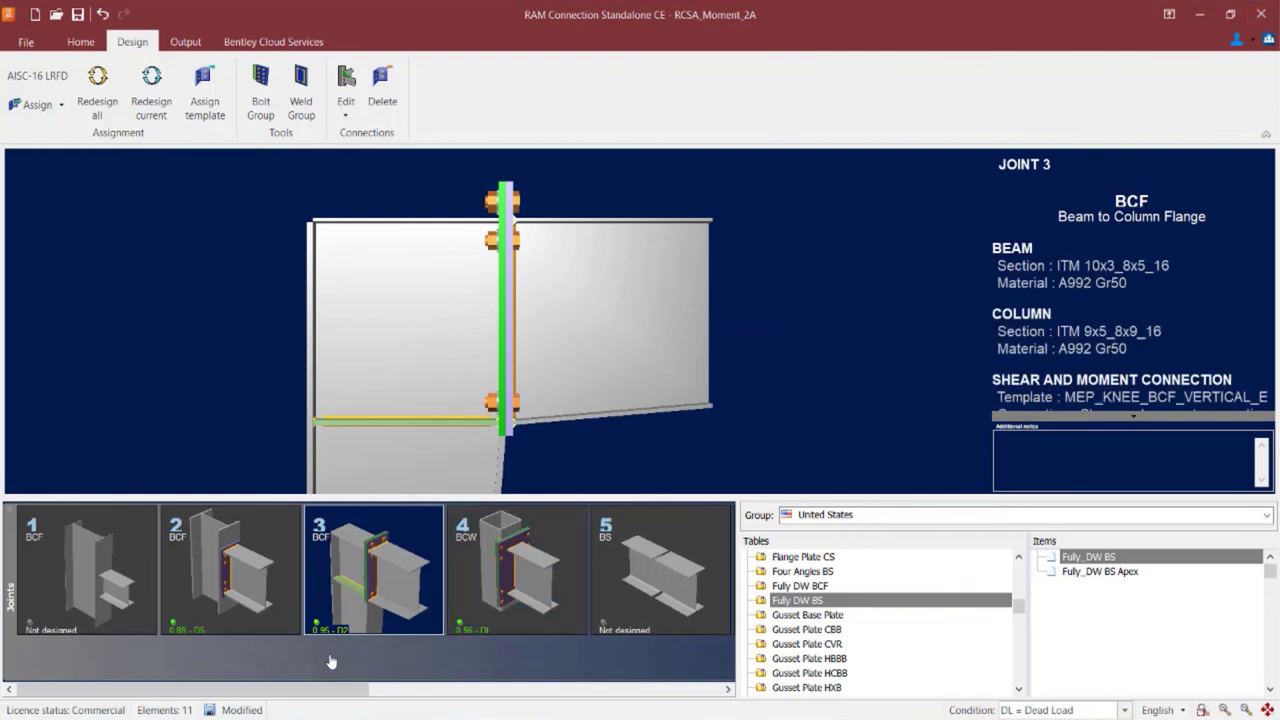